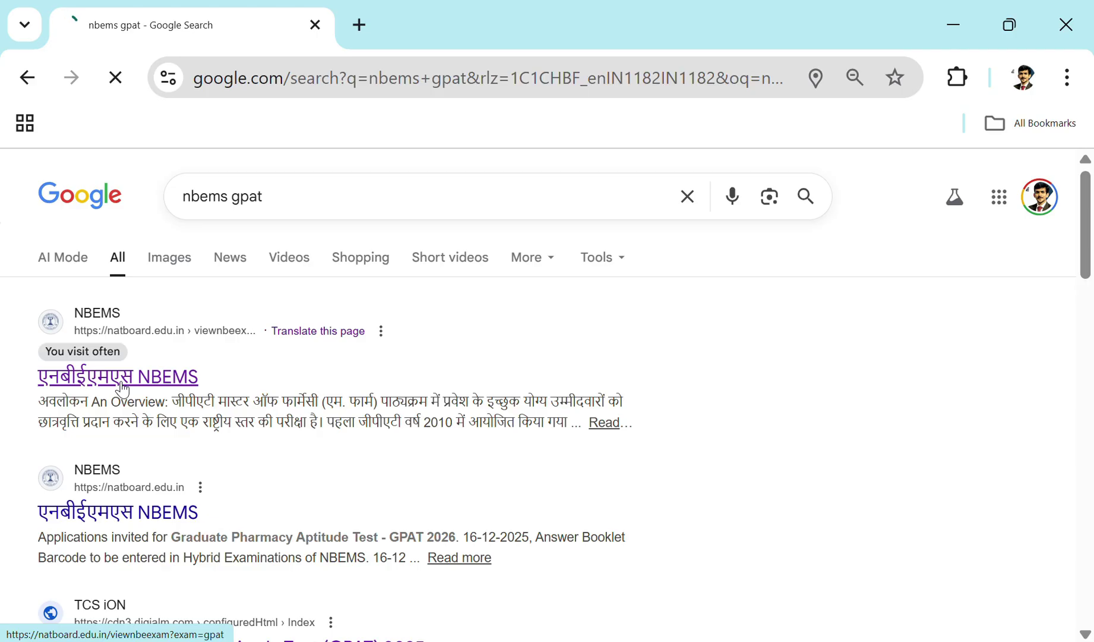
Step: Open the NBEMS GPAT examination page, dismiss the unfair-means notice and scroll to the GPAT 2026 links
{"action": "left_click", "coordinate": [122, 383]}
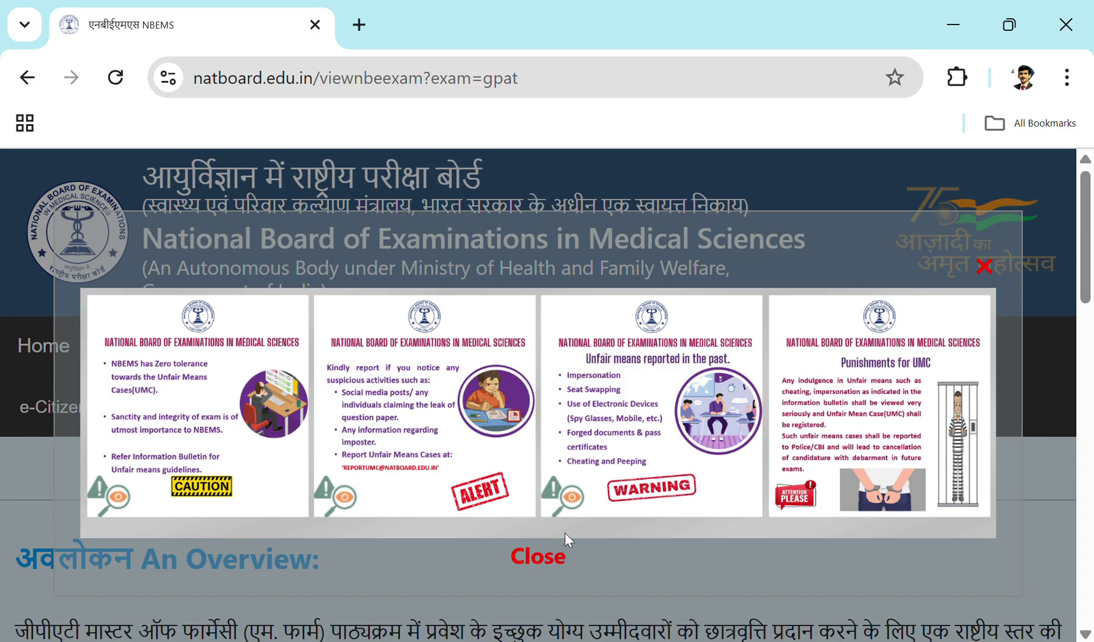
{"action": "left_click", "coordinate": [546, 554]}
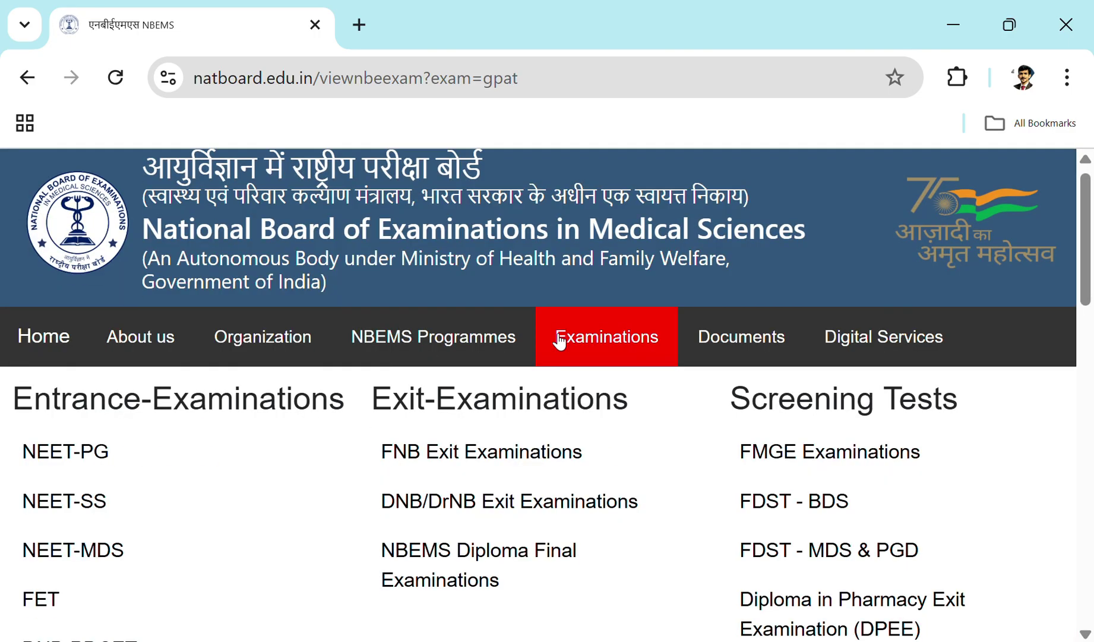
{"action": "scroll", "coordinate": [552, 416], "scroll_direction": "down", "scroll_amount": 20}
Step: Open the GPAT 2026 application link and start a new registration
{"action": "left_click", "coordinate": [616, 427]}
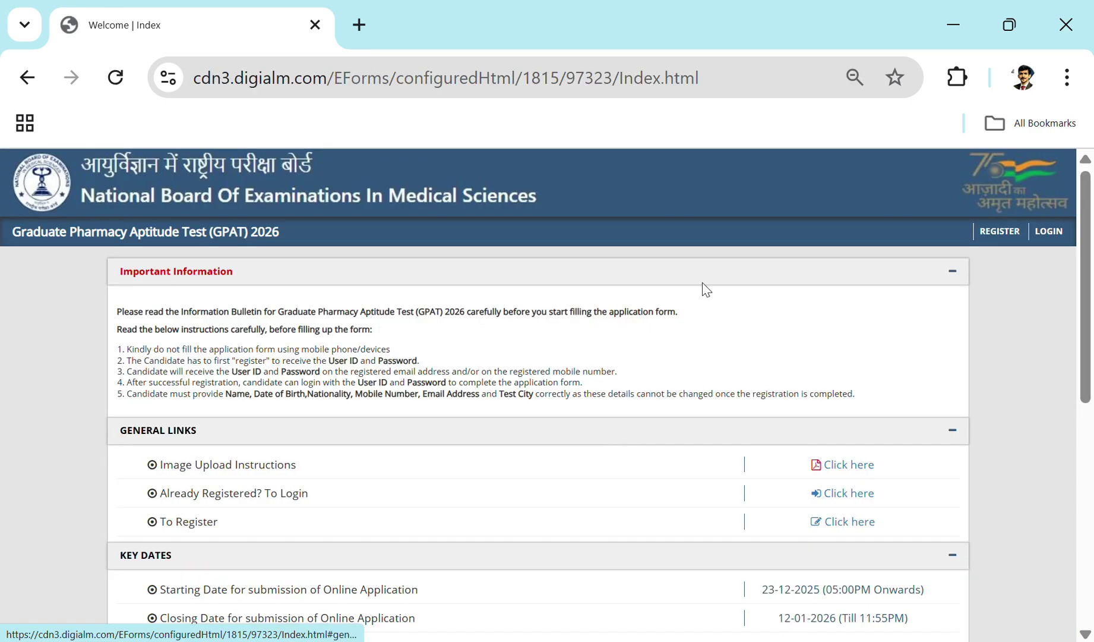
{"action": "scroll", "coordinate": [745, 429], "scroll_direction": "down", "scroll_amount": 4}
{"action": "scroll", "coordinate": [745, 429], "scroll_direction": "up", "scroll_amount": 4}
{"action": "left_click", "coordinate": [1000, 231]}
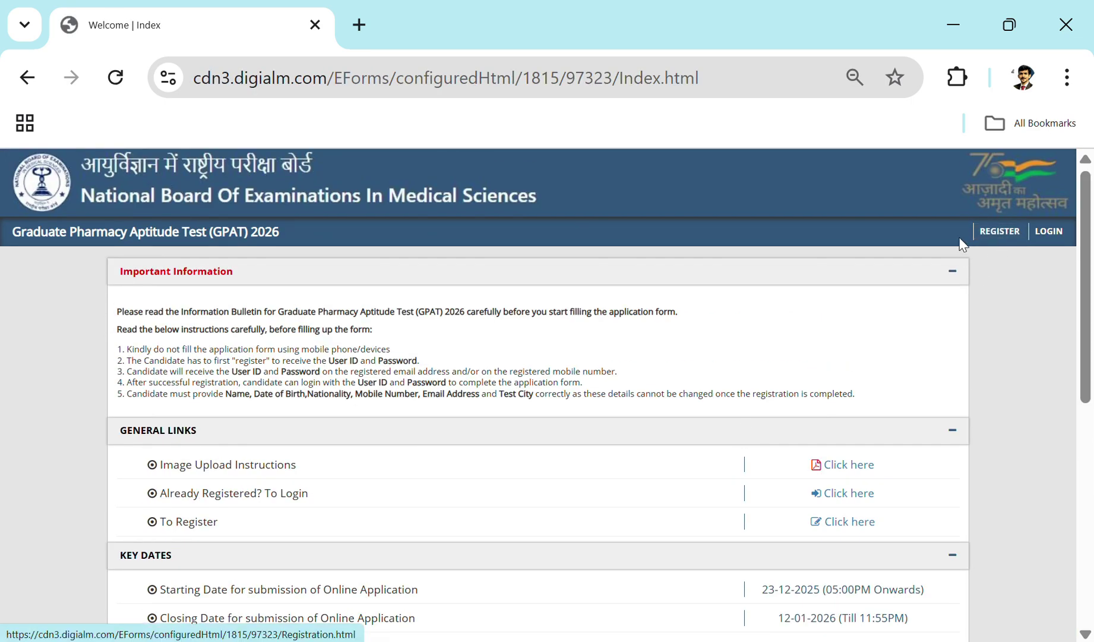
{"action": "left_click", "coordinate": [995, 233]}
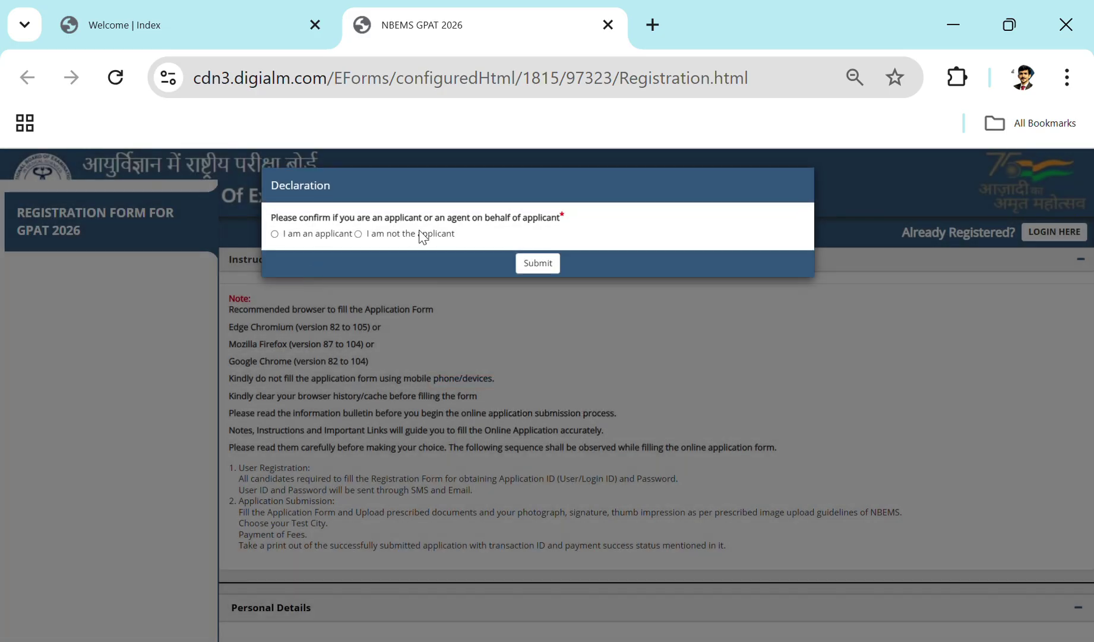
Step: Submit 'I am an applicant', close the instructions, and scroll through the privacy notice
{"action": "left_click", "coordinate": [274, 233]}
{"action": "left_click", "coordinate": [534, 262]}
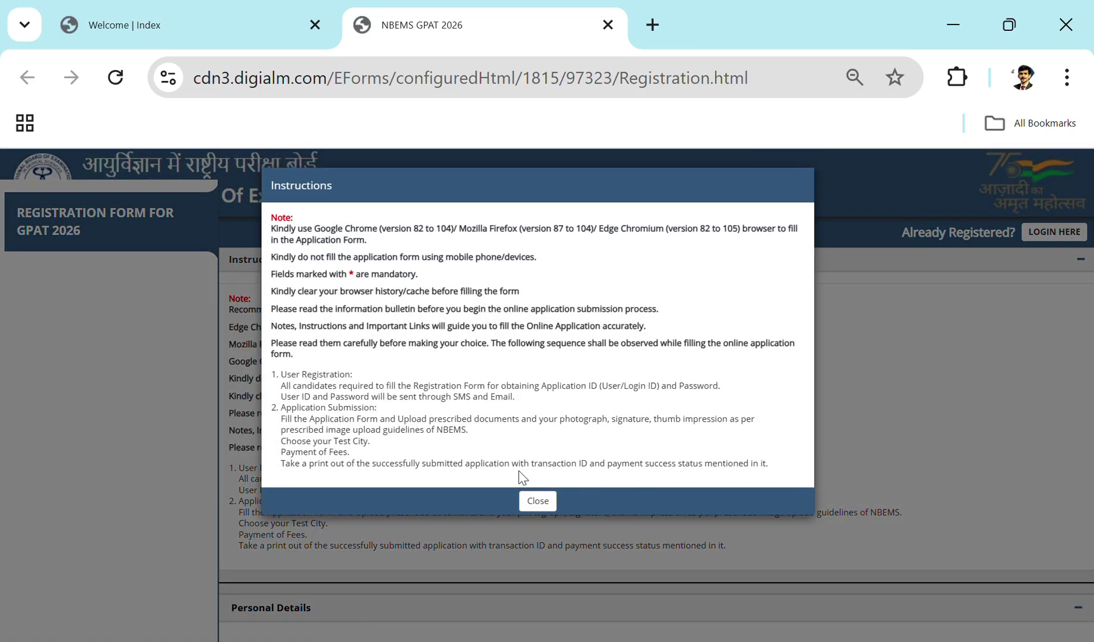
{"action": "left_click", "coordinate": [538, 501]}
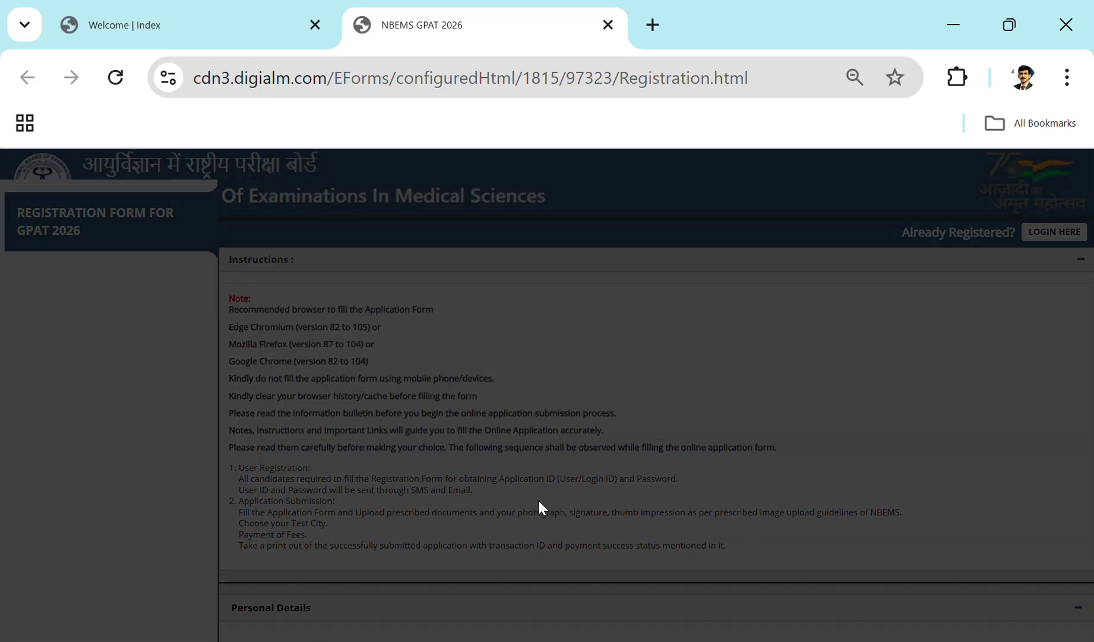
{"action": "scroll", "coordinate": [488, 288], "scroll_direction": "down", "scroll_amount": 2}
{"action": "scroll", "coordinate": [489, 289], "scroll_direction": "down", "scroll_amount": 4}
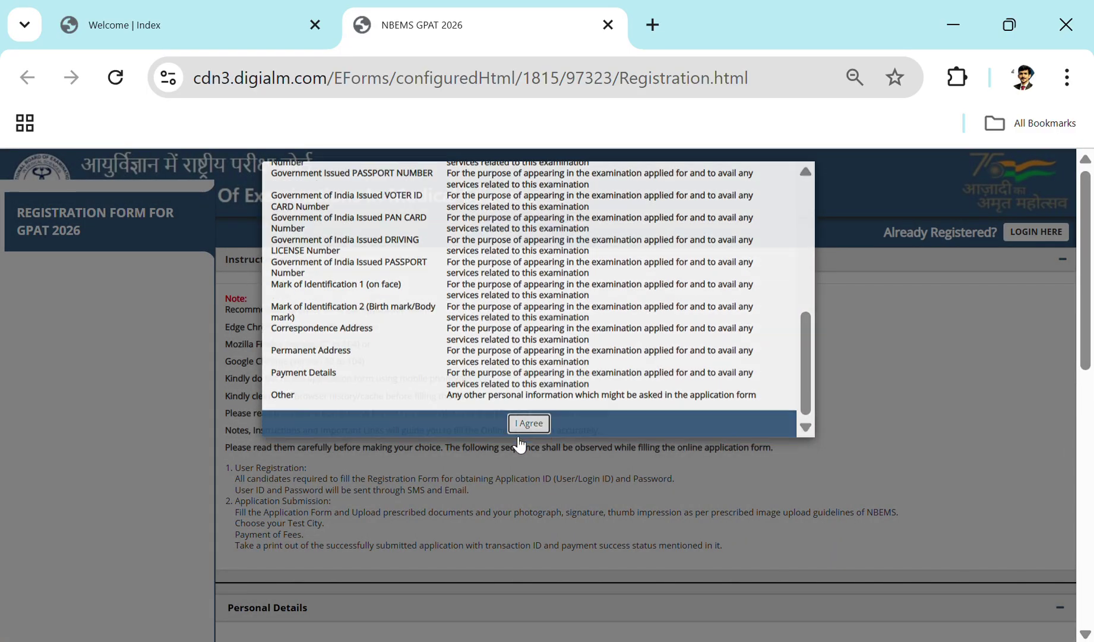
Step: Accept the privacy notice, then enter the candidate's full name and its confirmation
{"action": "left_click", "coordinate": [519, 438]}
{"action": "scroll", "coordinate": [529, 450], "scroll_direction": "down", "scroll_amount": 4}
{"action": "left_click", "coordinate": [379, 435]}
{"action": "key", "text": "Tab"}
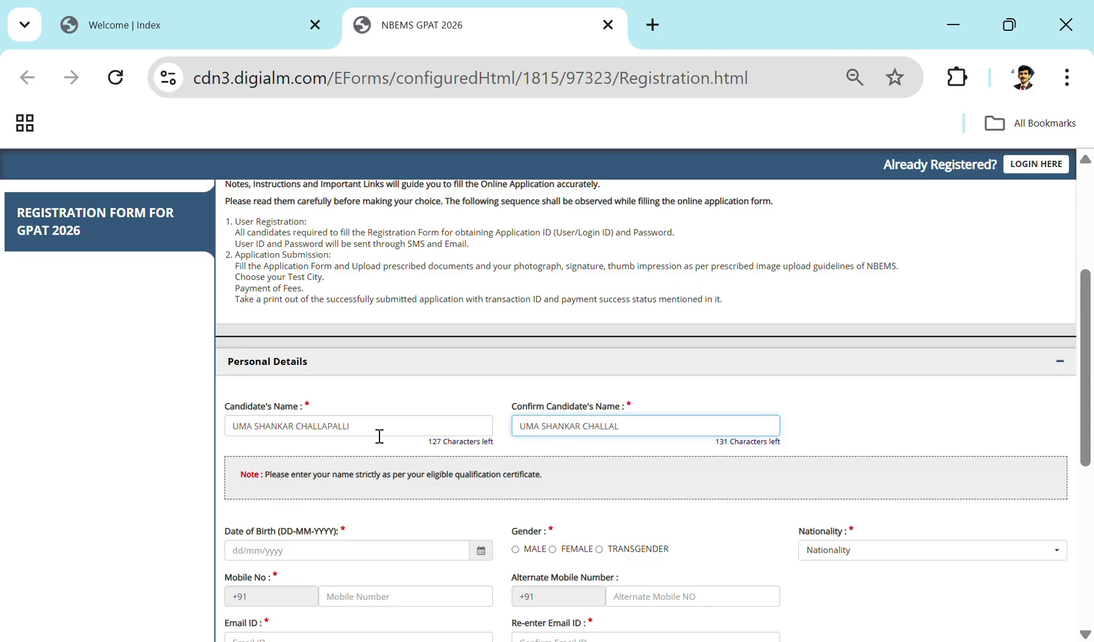
{"action": "key", "text": "Tab"}
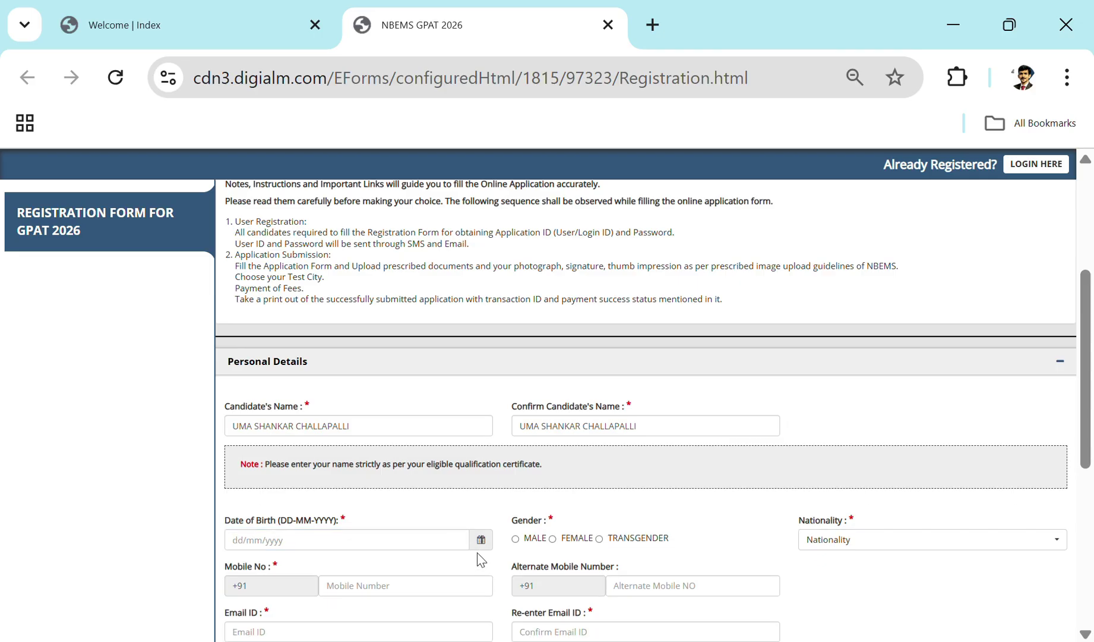
{"action": "left_click", "coordinate": [473, 537]}
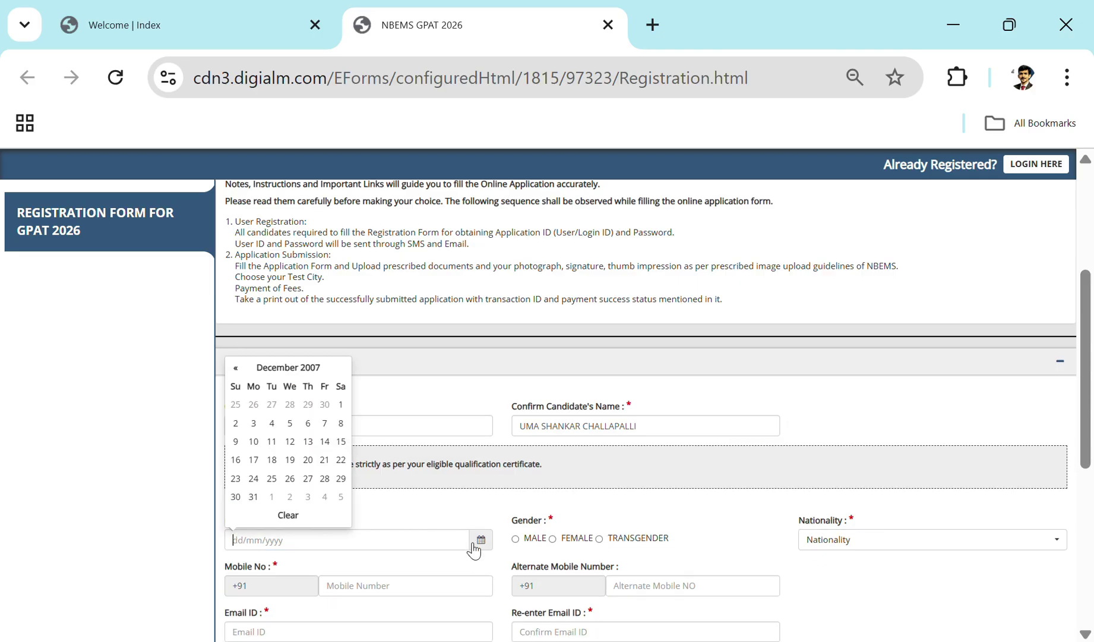
{"action": "left_click", "coordinate": [288, 368]}
{"action": "left_click", "coordinate": [284, 388]}
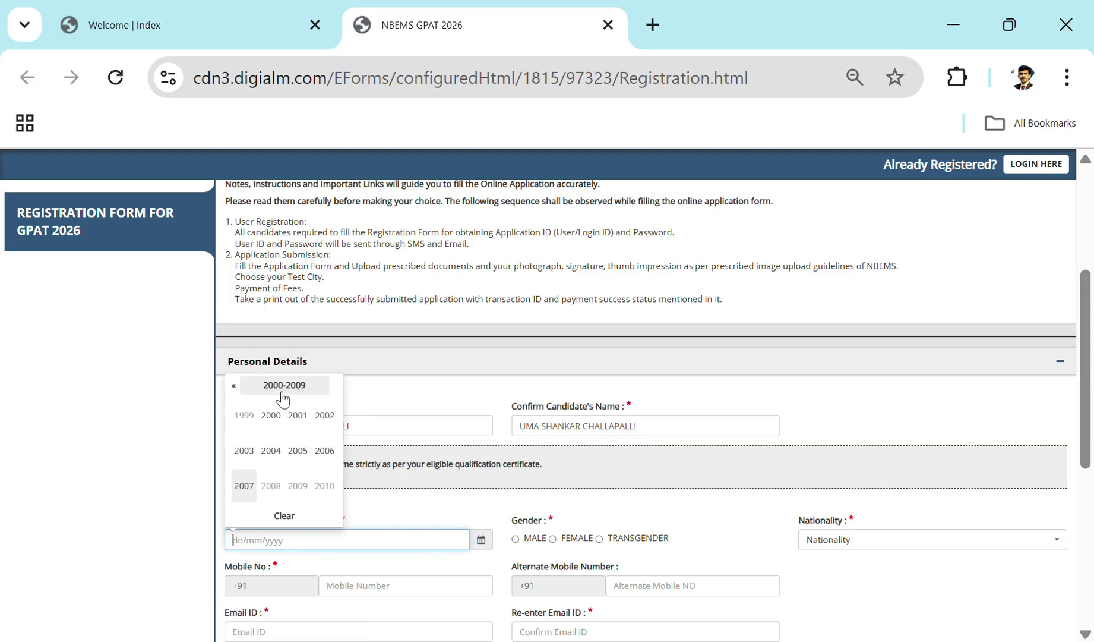
{"action": "left_click", "coordinate": [245, 390]}
{"action": "left_click", "coordinate": [234, 392]}
{"action": "left_click", "coordinate": [270, 486]}
{"action": "left_click", "coordinate": [297, 450]}
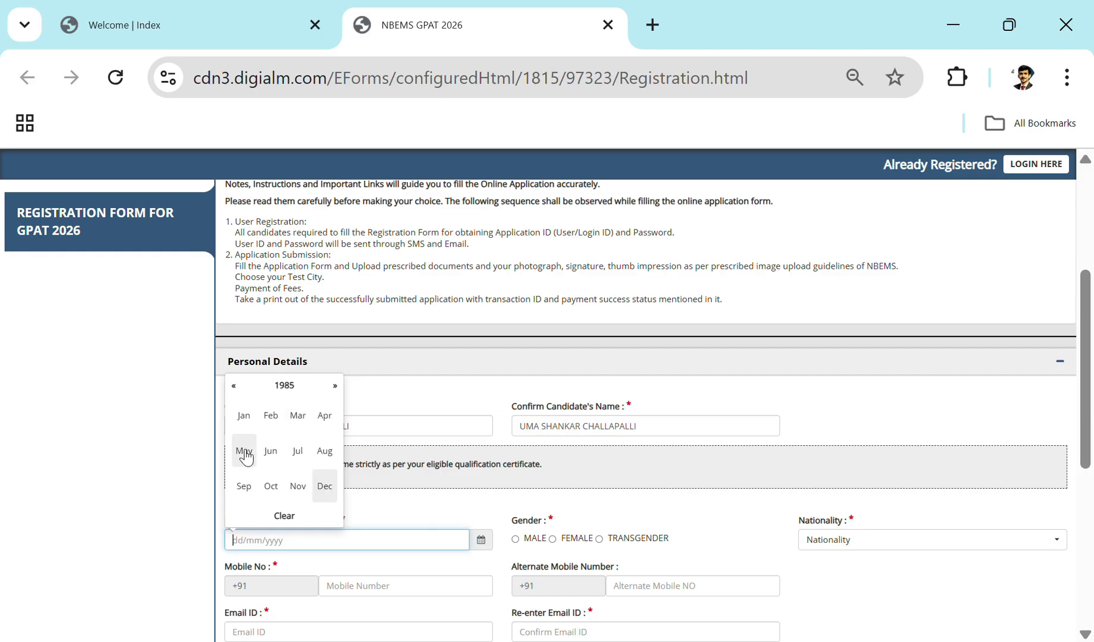
{"action": "left_click", "coordinate": [322, 422]}
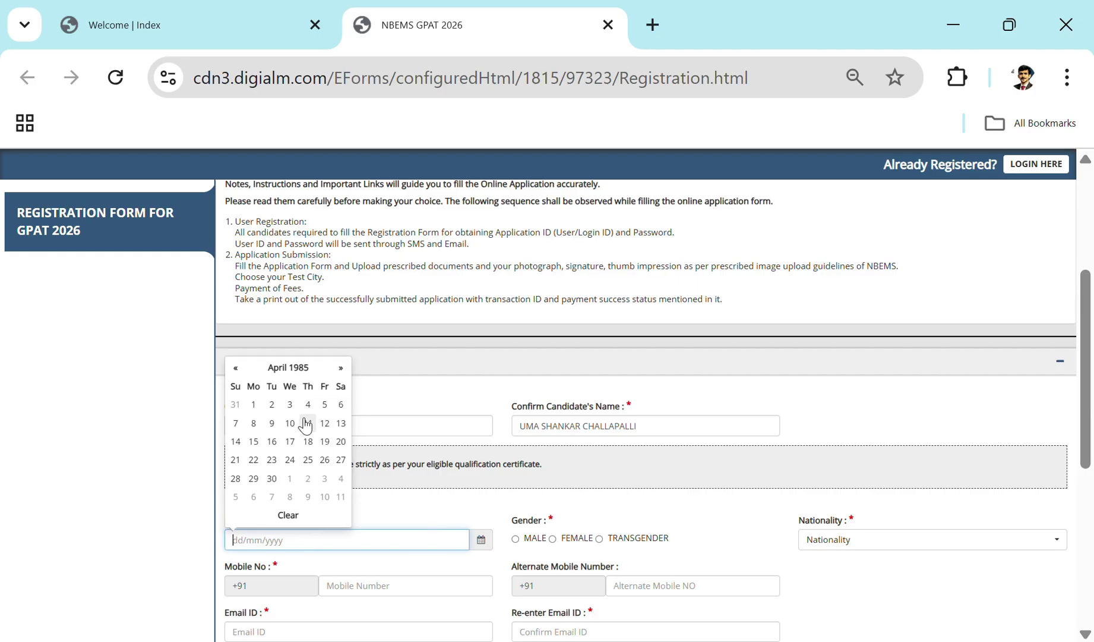
{"action": "left_click", "coordinate": [307, 404]}
Step: Set gender to MALE and nationality to INDIAN
{"action": "scroll", "coordinate": [564, 525], "scroll_direction": "down", "scroll_amount": 2}
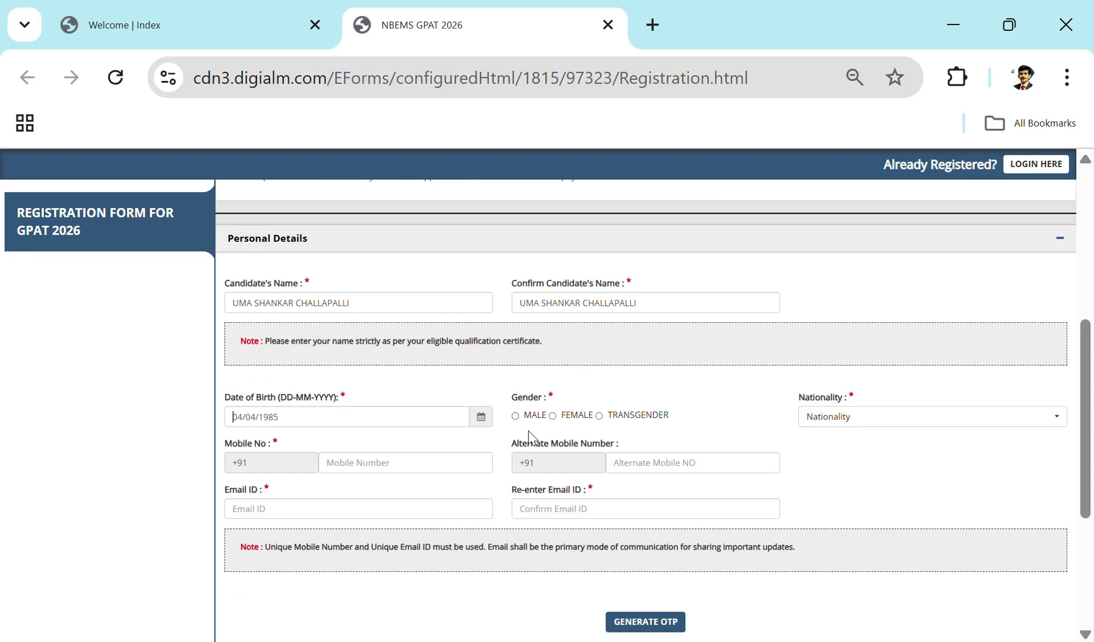
{"action": "left_click", "coordinate": [515, 415]}
{"action": "left_click", "coordinate": [874, 423]}
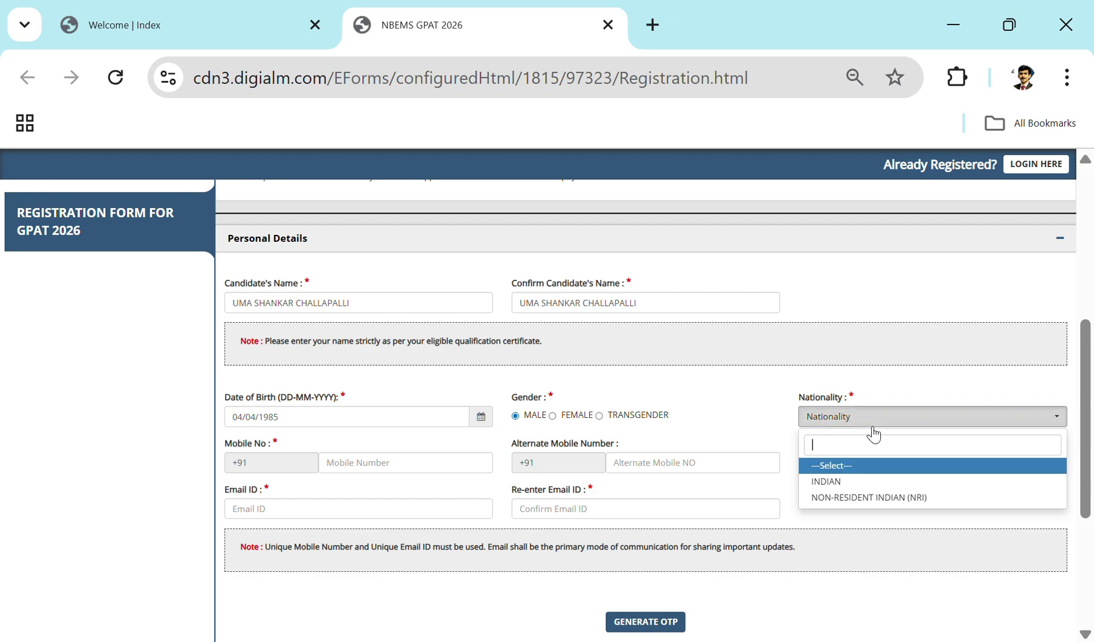
{"action": "left_click", "coordinate": [867, 481]}
Step: Enter the mobile and alternate mobile numbers, and fill both e-mail fields with the saved address
{"action": "left_click", "coordinate": [336, 467]}
{"action": "key", "text": "Tab"}
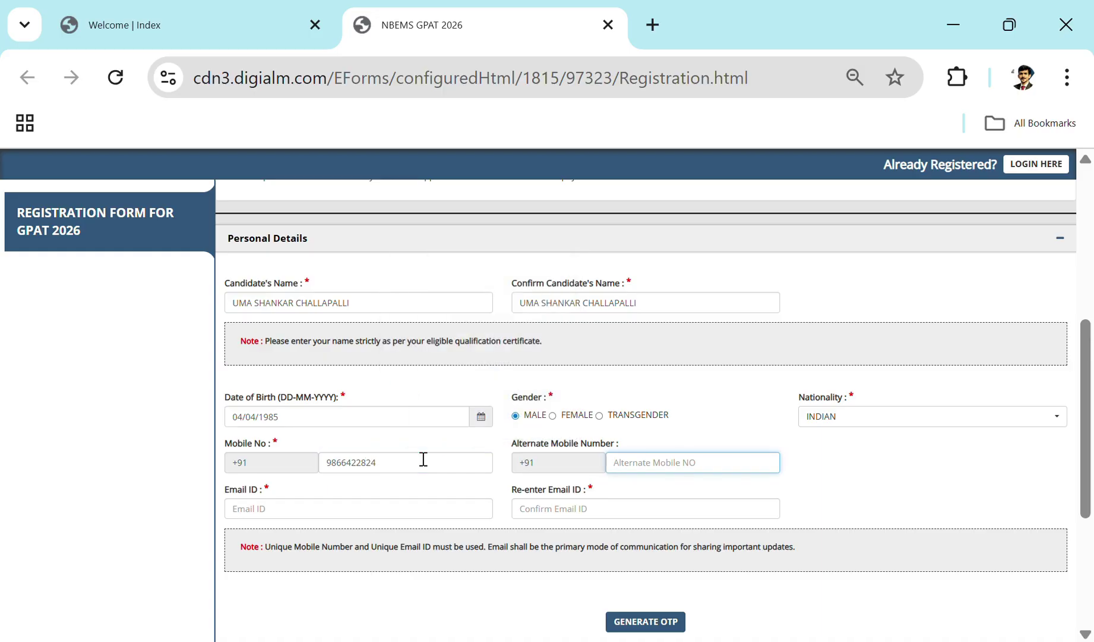
{"action": "left_click", "coordinate": [381, 510]}
{"action": "left_click", "coordinate": [447, 361]}
{"action": "scroll", "coordinate": [703, 553], "scroll_direction": "down", "scroll_amount": 2}
{"action": "scroll", "coordinate": [703, 554], "scroll_direction": "down", "scroll_amount": 2}
{"action": "scroll", "coordinate": [547, 566], "scroll_direction": "down", "scroll_amount": 1}
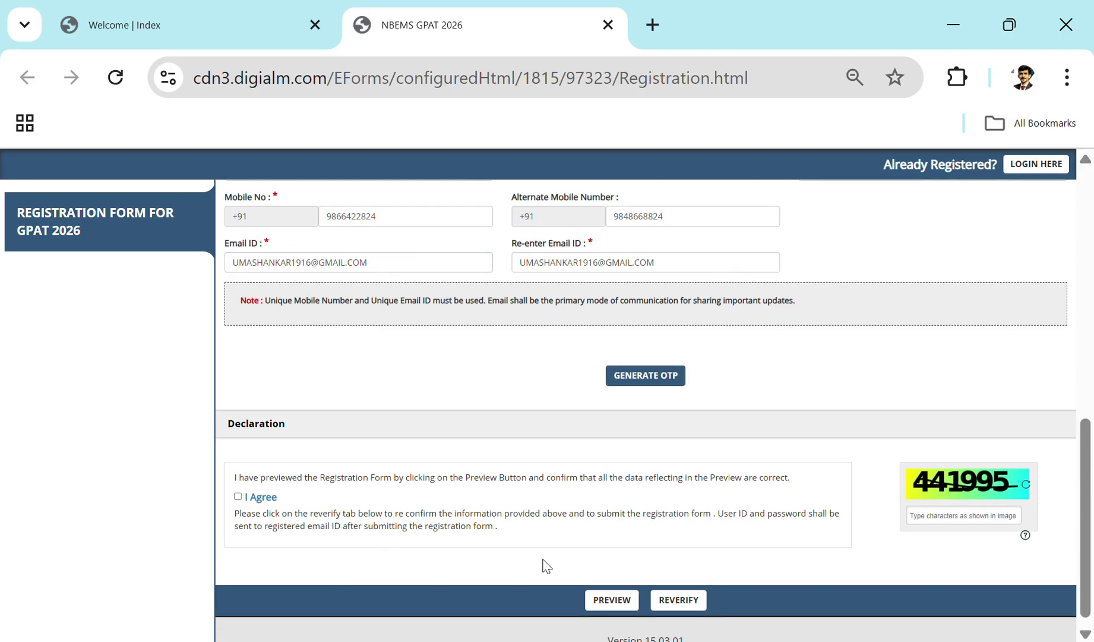
Step: Agree to the declaration and request OTPs by submitting the captcha
{"action": "left_click", "coordinate": [238, 496]}
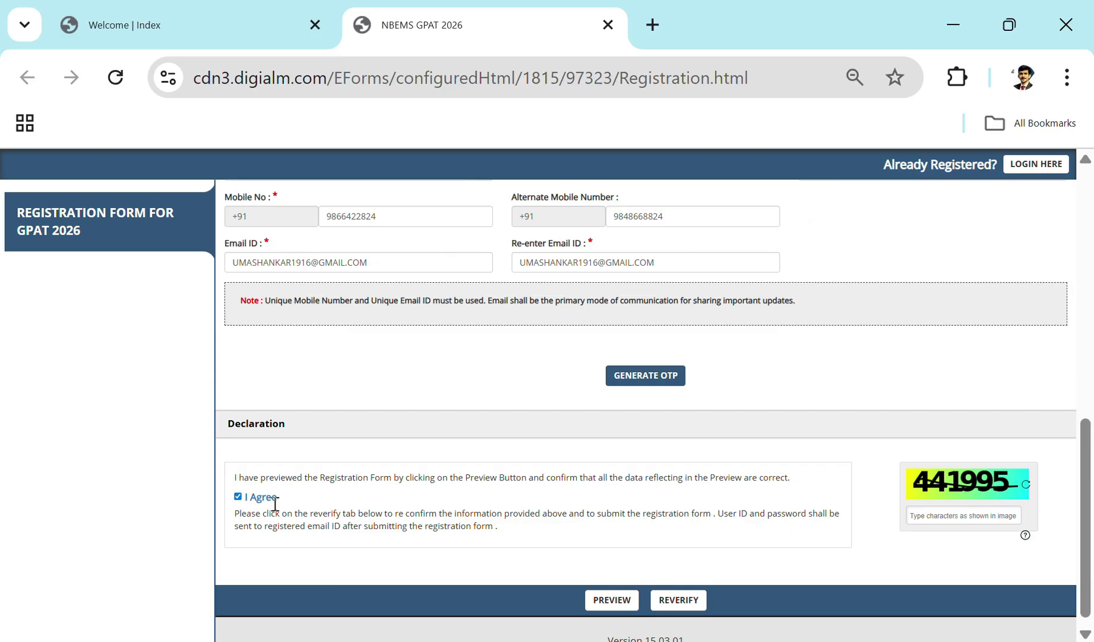
{"action": "left_click", "coordinate": [647, 379]}
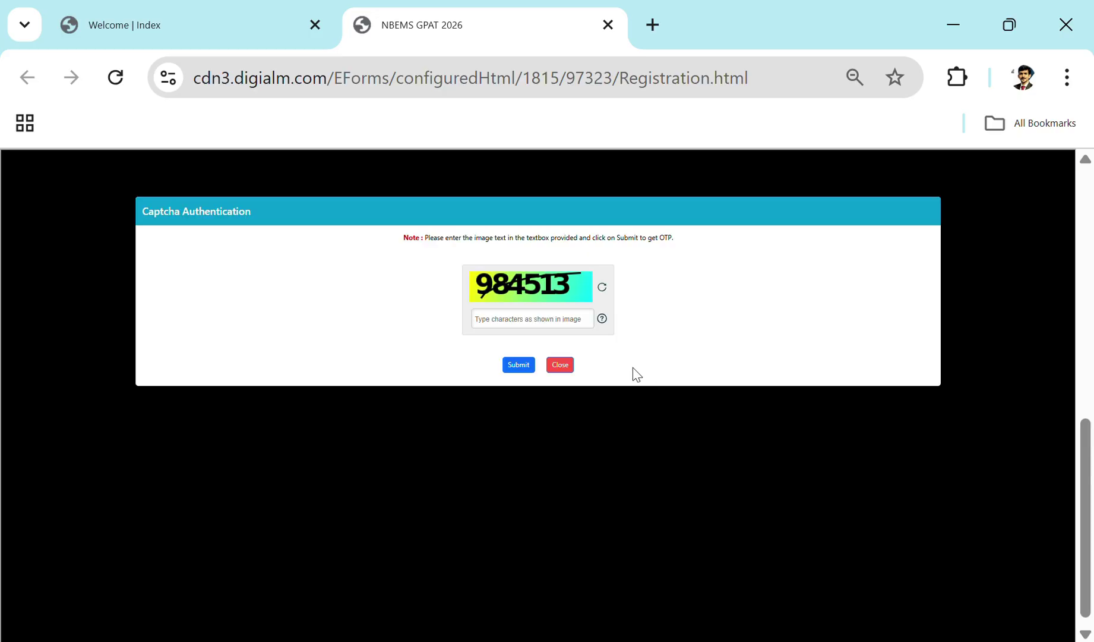
{"action": "left_click", "coordinate": [566, 325]}
{"action": "type", "text": "984513"}
{"action": "left_click", "coordinate": [516, 364]}
{"action": "left_click", "coordinate": [763, 224]}
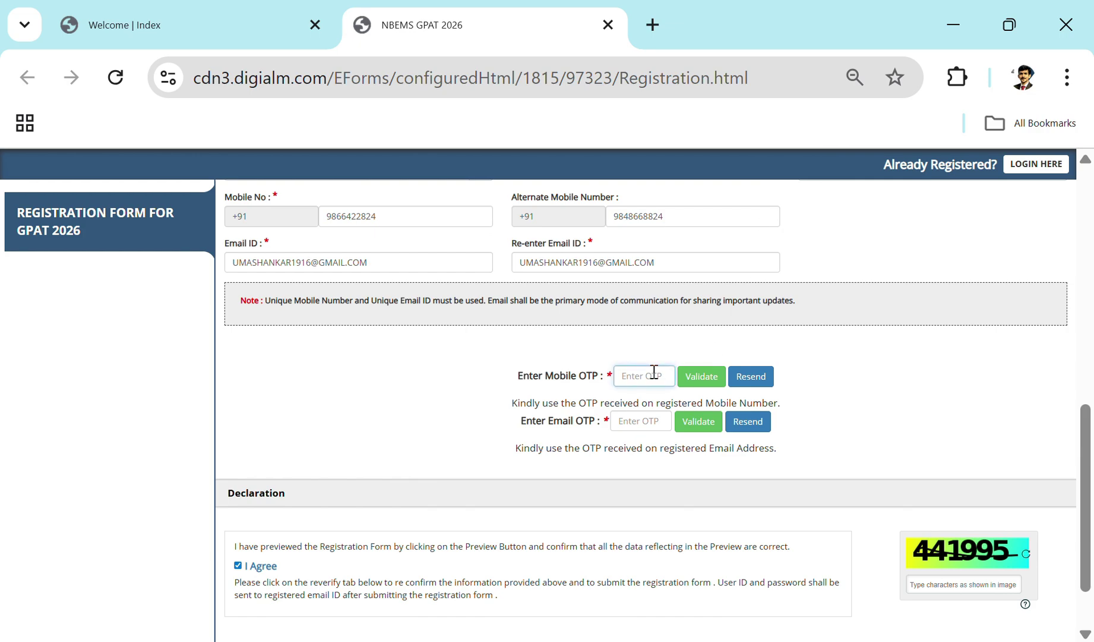
Step: Enter and validate the mobile OTP, then the e-mail OTP
{"action": "type", "text": "•••"}
{"action": "left_click", "coordinate": [704, 374]}
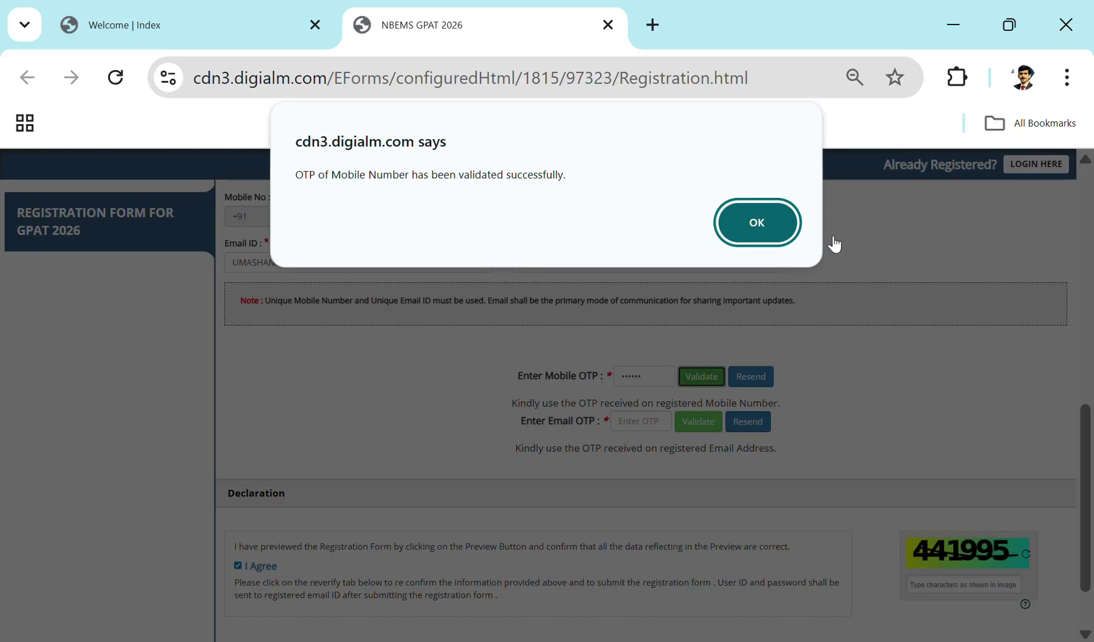
{"action": "left_click", "coordinate": [763, 223]}
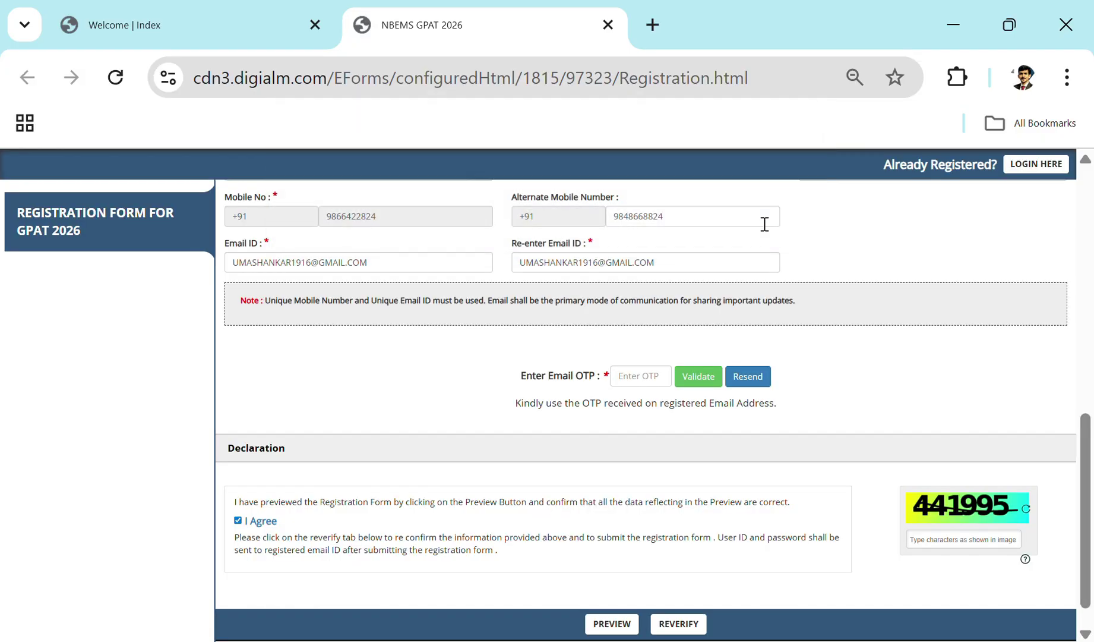
{"action": "left_click", "coordinate": [656, 368]}
{"action": "type", "text": "111111"}
{"action": "left_click", "coordinate": [707, 385]}
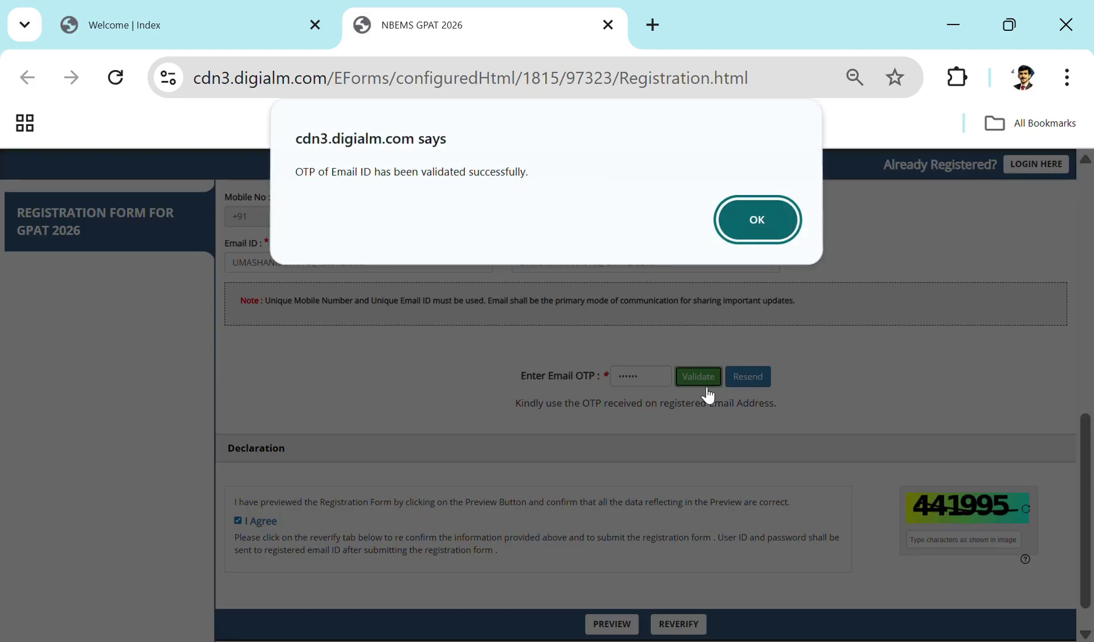
Step: Acknowledge the e-mail OTP validation and show the entered values for reverification
{"action": "left_click", "coordinate": [756, 223]}
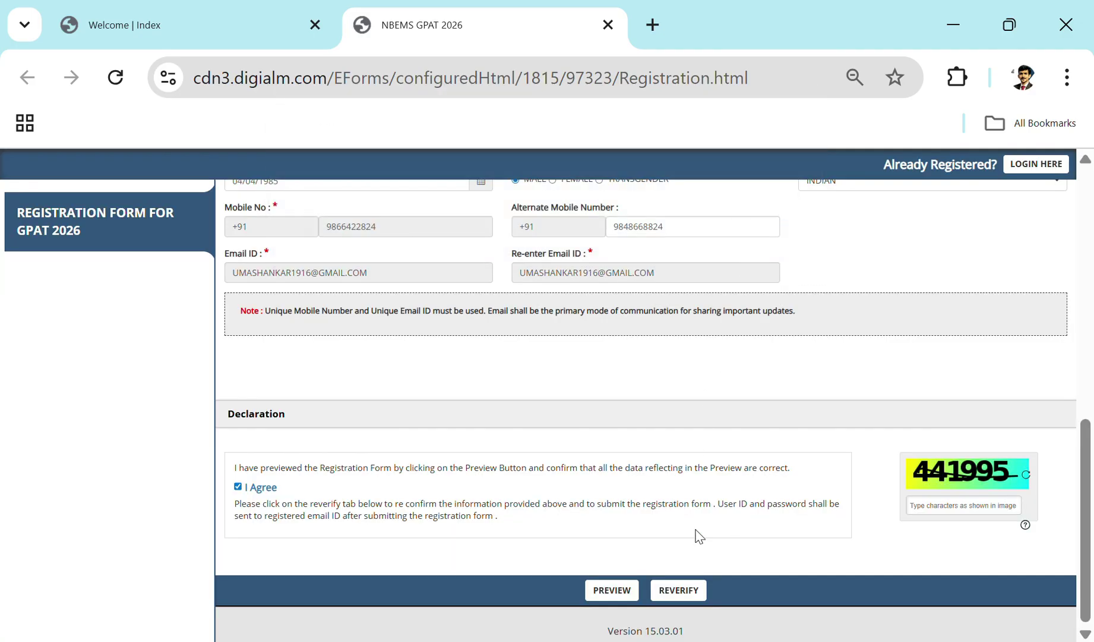
{"action": "scroll", "coordinate": [686, 440], "scroll_direction": "up", "scroll_amount": 12}
{"action": "scroll", "coordinate": [691, 427], "scroll_direction": "down", "scroll_amount": 12}
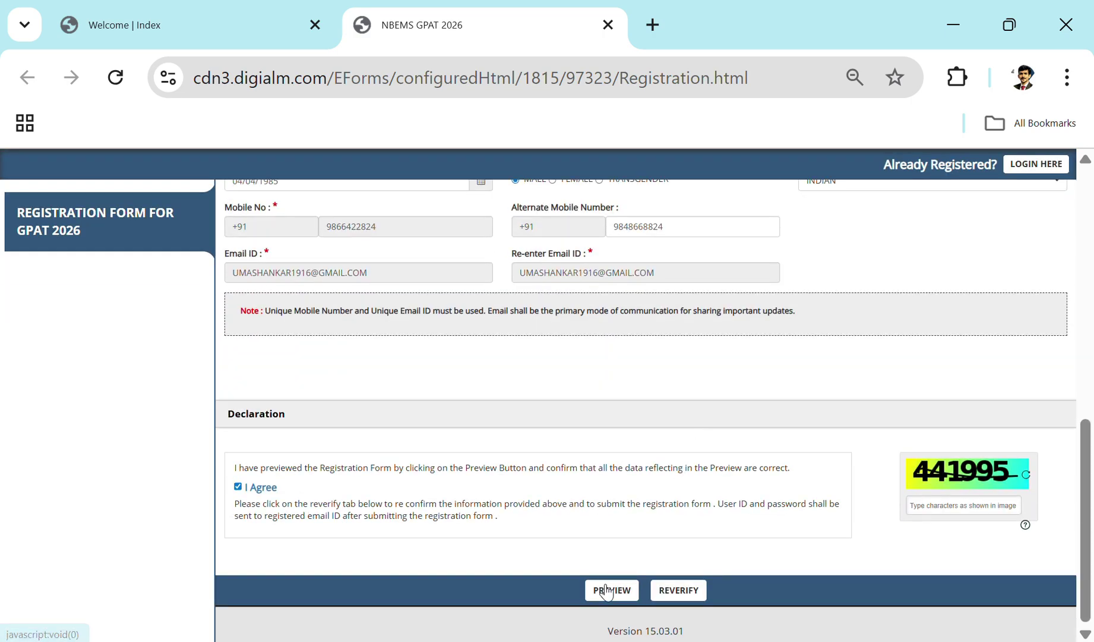
{"action": "left_click", "coordinate": [696, 590]}
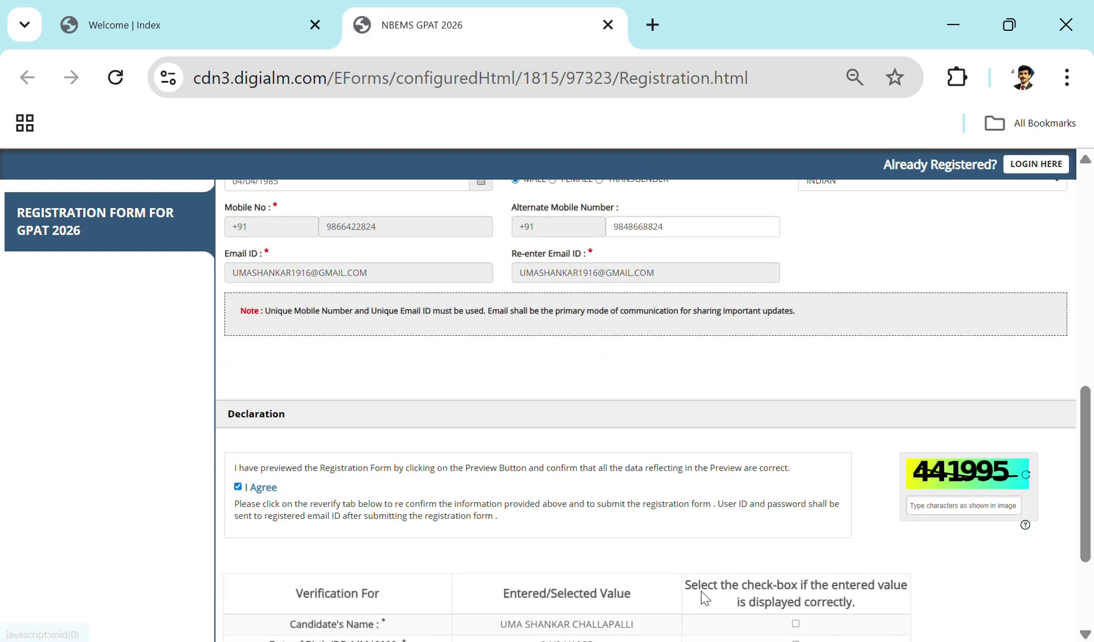
{"action": "scroll", "coordinate": [693, 538], "scroll_direction": "down", "scroll_amount": 3}
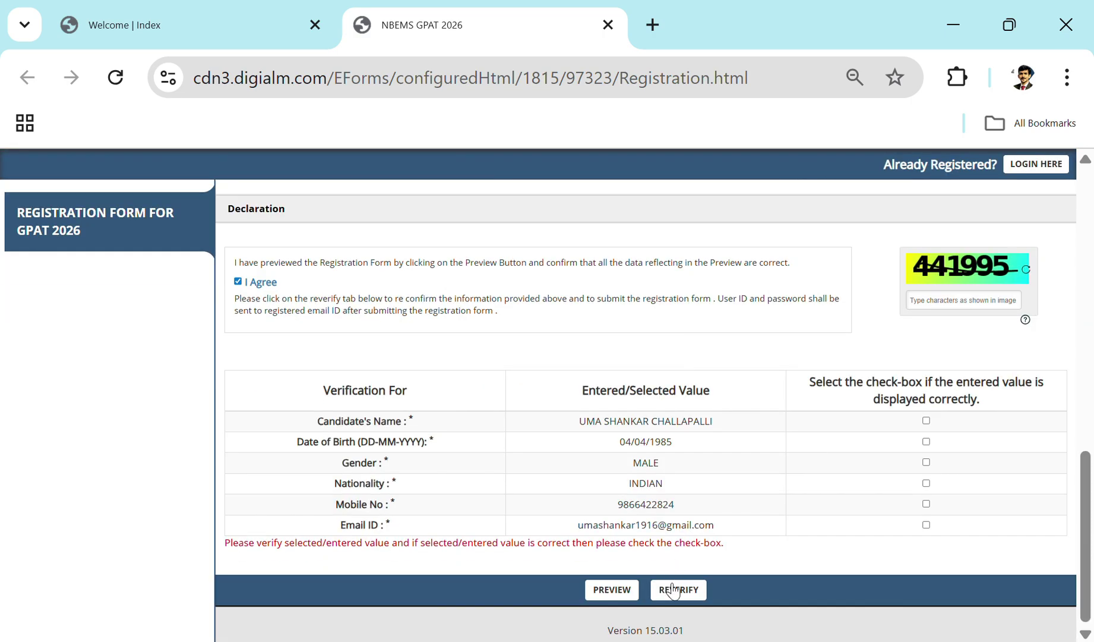
Step: Confirm name, birth date, gender, nationality, mobile and e-mail, then submit the registration
{"action": "left_click", "coordinate": [927, 421]}
{"action": "left_click", "coordinate": [926, 441]}
{"action": "left_click", "coordinate": [927, 463]}
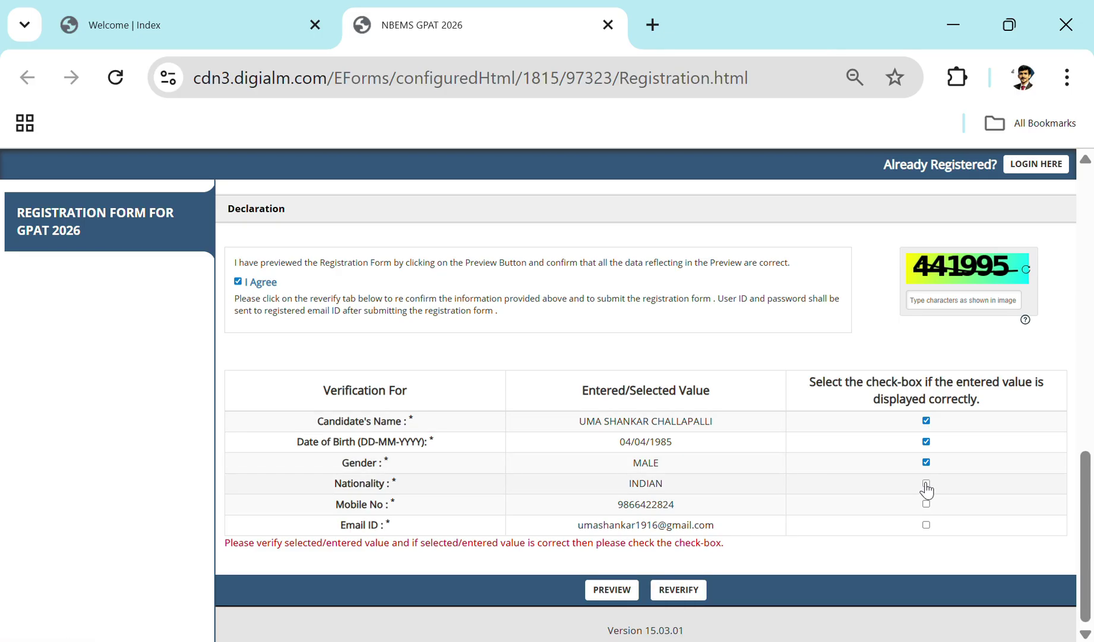
{"action": "left_click", "coordinate": [927, 483]}
{"action": "left_click", "coordinate": [927, 504]}
{"action": "left_click", "coordinate": [926, 526]}
{"action": "left_click", "coordinate": [692, 597]}
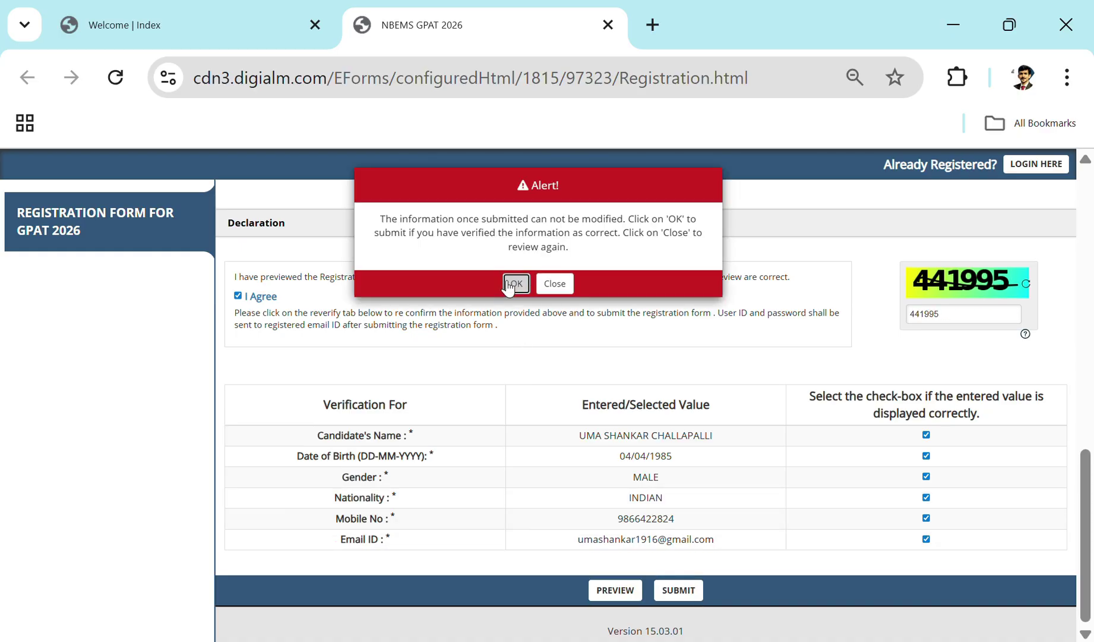
{"action": "left_click", "coordinate": [511, 283]}
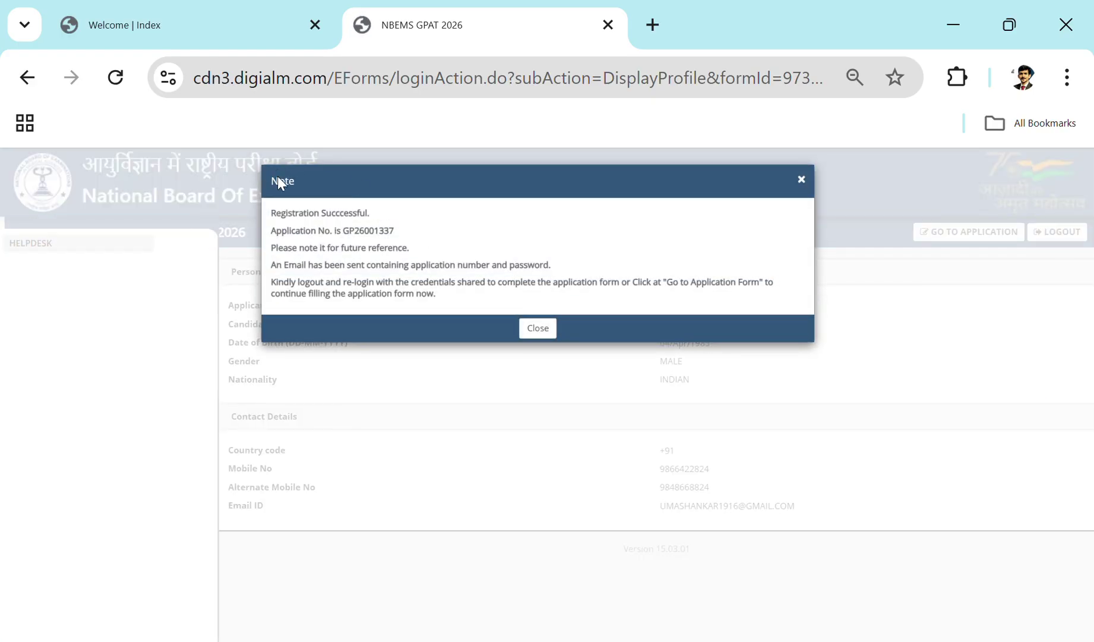
{"action": "left_click", "coordinate": [538, 328]}
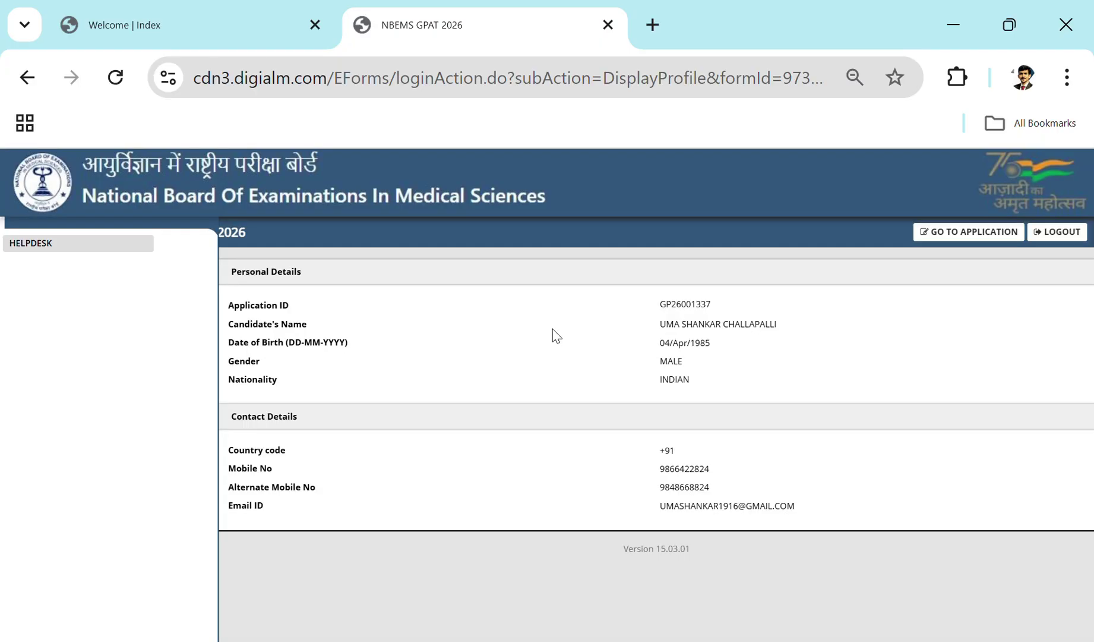
Step: Open the full application form and answer YES to Aadhaar, accepting its consent declaration
{"action": "left_click", "coordinate": [978, 233]}
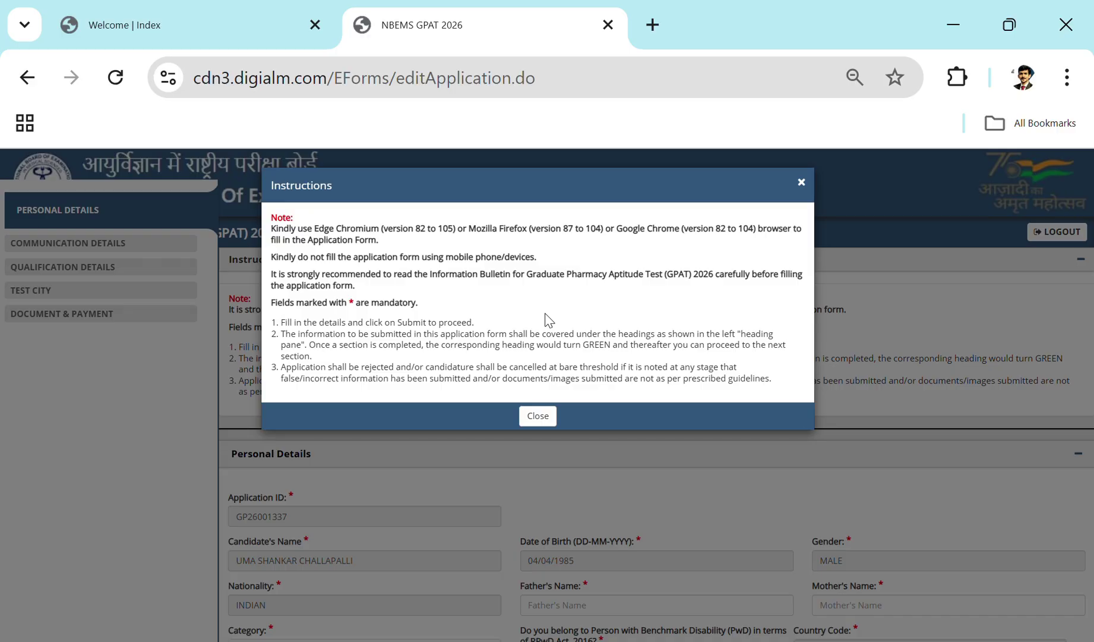
{"action": "left_click", "coordinate": [539, 412]}
{"action": "scroll", "coordinate": [539, 409], "scroll_direction": "down", "scroll_amount": 4}
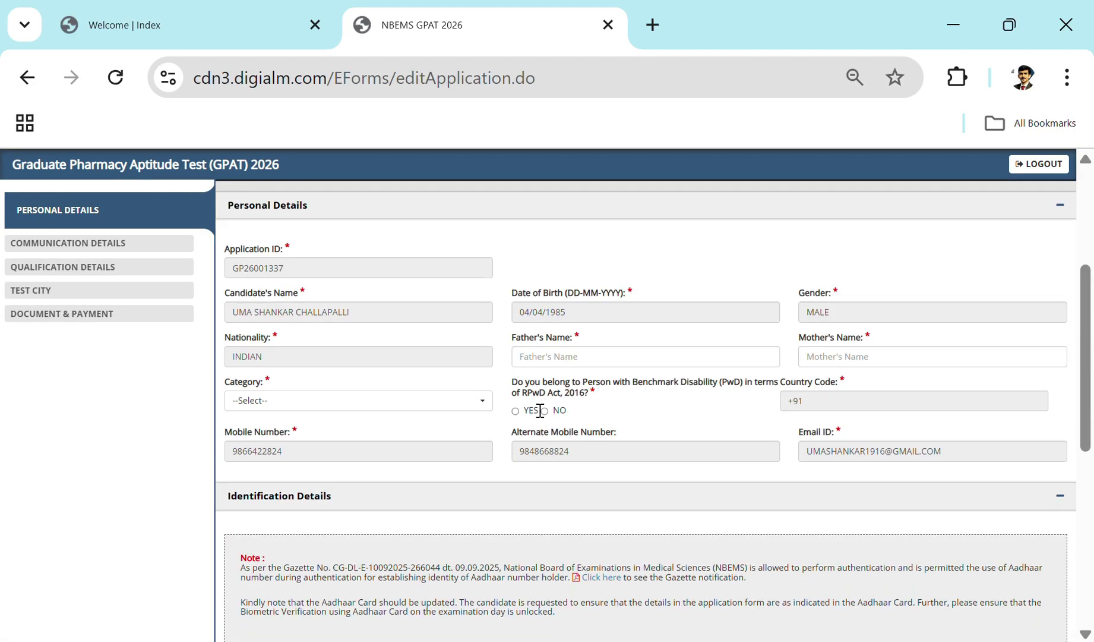
{"action": "scroll", "coordinate": [540, 410], "scroll_direction": "down", "scroll_amount": 4}
{"action": "scroll", "coordinate": [539, 409], "scroll_direction": "down", "scroll_amount": 2}
{"action": "left_click", "coordinate": [228, 331]}
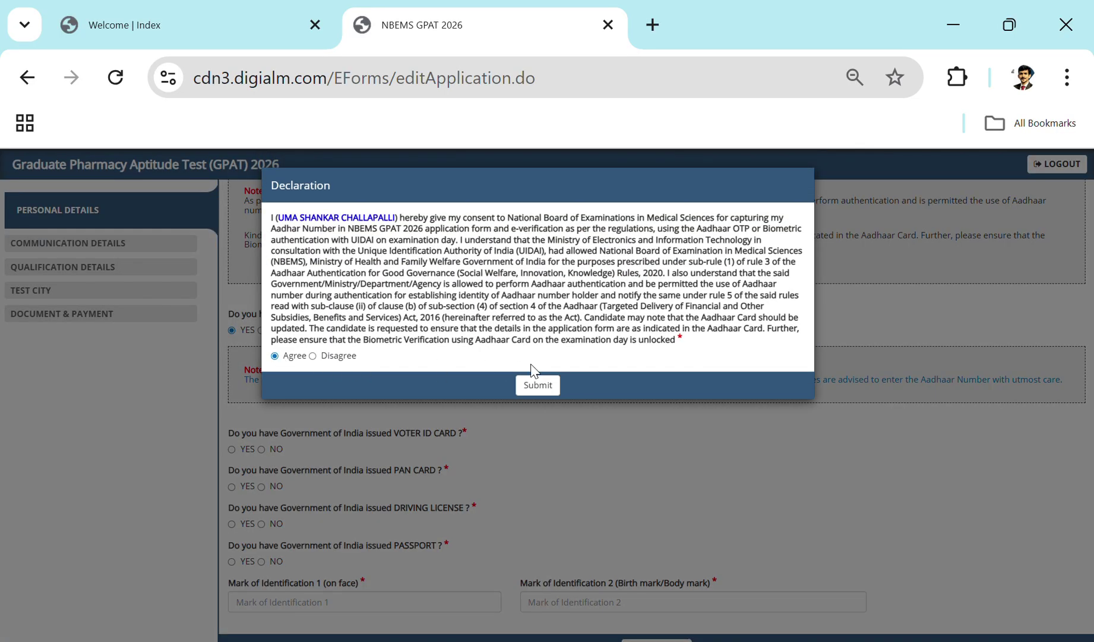
{"action": "left_click", "coordinate": [538, 385]}
Step: Answer YES for Voter ID, PAN card and driving licence, and clear the warning alerts
{"action": "scroll", "coordinate": [540, 383], "scroll_direction": "down", "scroll_amount": 2}
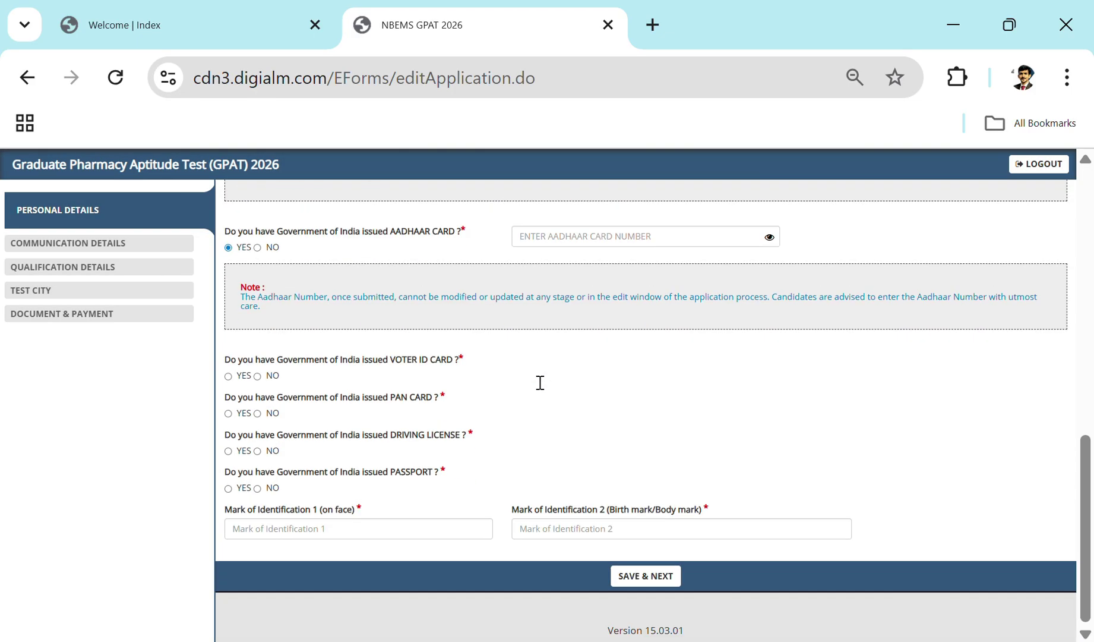
{"action": "left_click", "coordinate": [229, 377]}
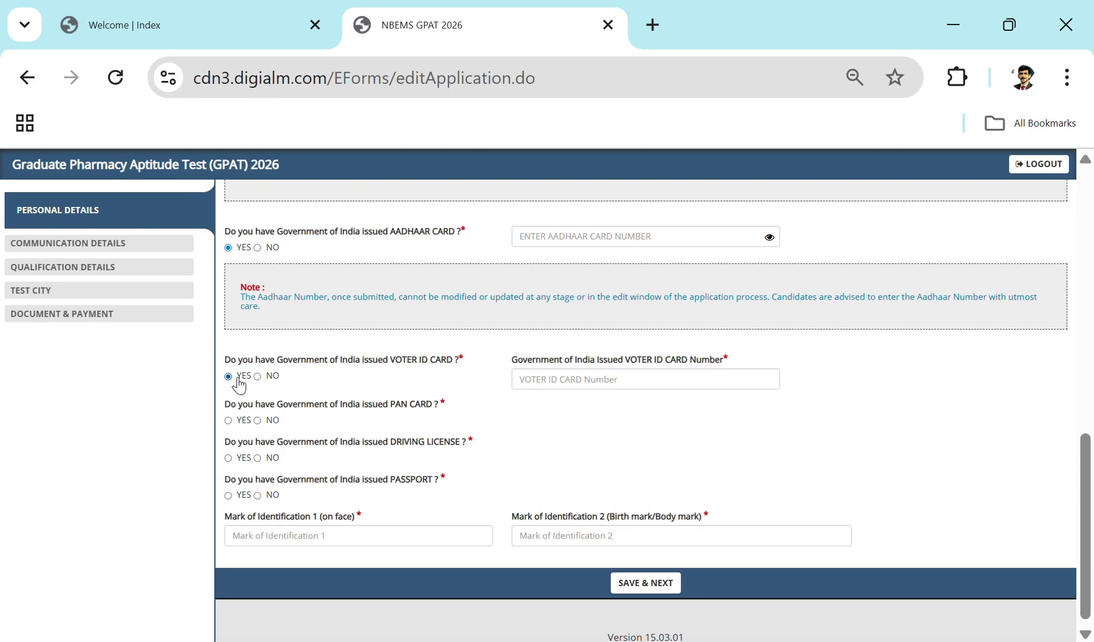
{"action": "left_click", "coordinate": [228, 421]}
{"action": "left_click", "coordinate": [229, 465]}
{"action": "scroll", "coordinate": [422, 449], "scroll_direction": "down", "scroll_amount": 2}
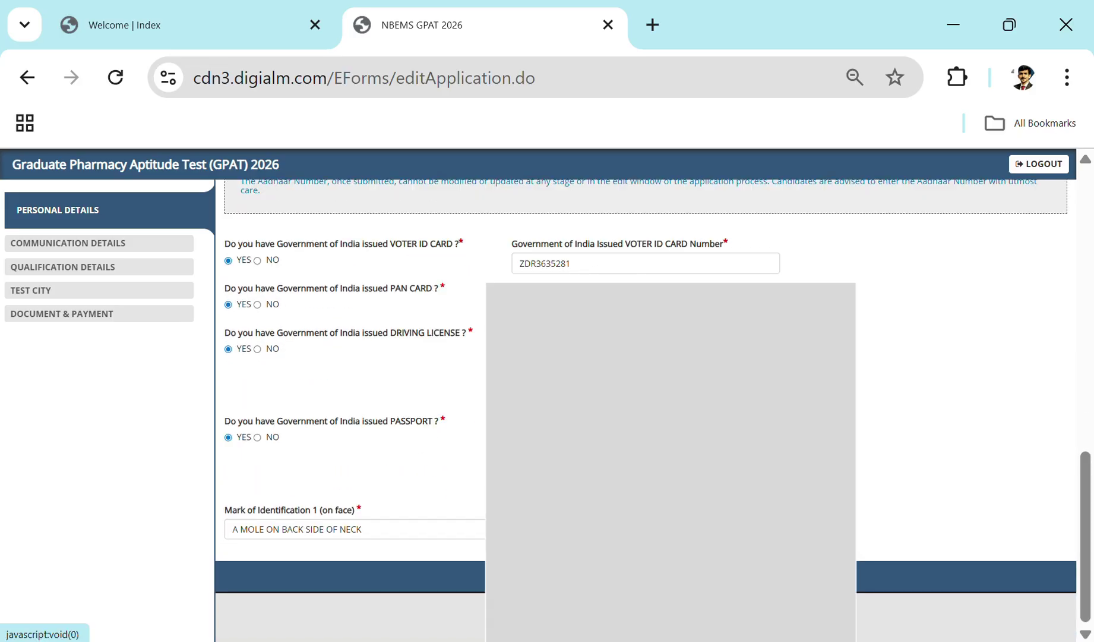
{"action": "left_click", "coordinate": [542, 270]}
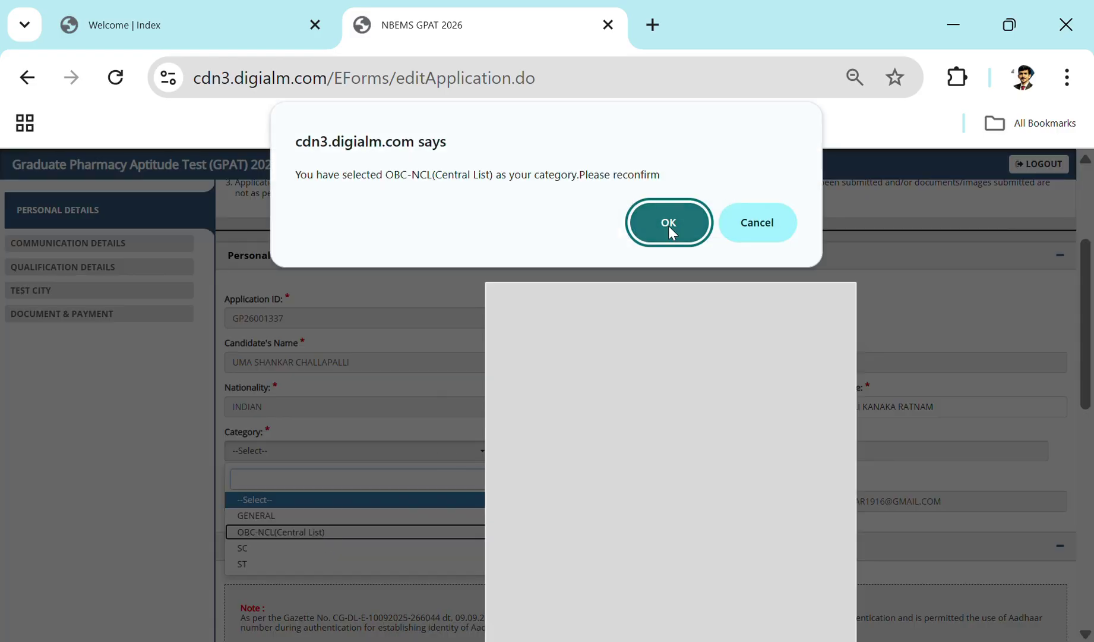
{"action": "left_click", "coordinate": [670, 227]}
Step: Set the category to OBC-NCL(Central List)
{"action": "scroll", "coordinate": [694, 523], "scroll_direction": "down", "scroll_amount": 2}
{"action": "left_click", "coordinate": [381, 327]}
{"action": "scroll", "coordinate": [373, 419], "scroll_direction": "down", "scroll_amount": 2}
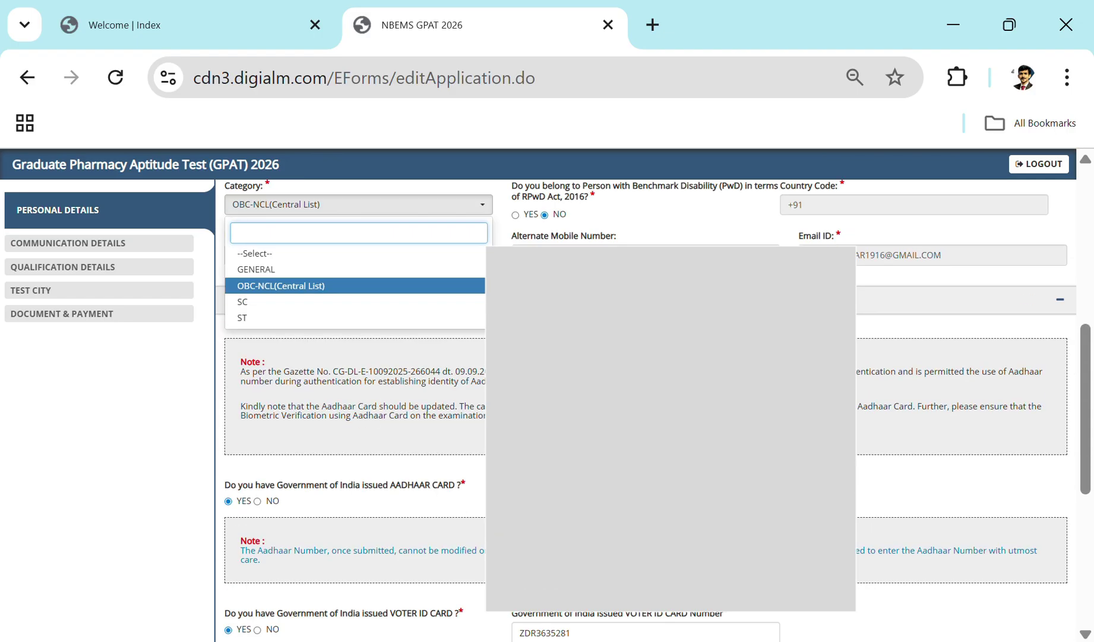
{"action": "left_click", "coordinate": [435, 291]}
{"action": "scroll", "coordinate": [435, 295], "scroll_direction": "down", "scroll_amount": 6}
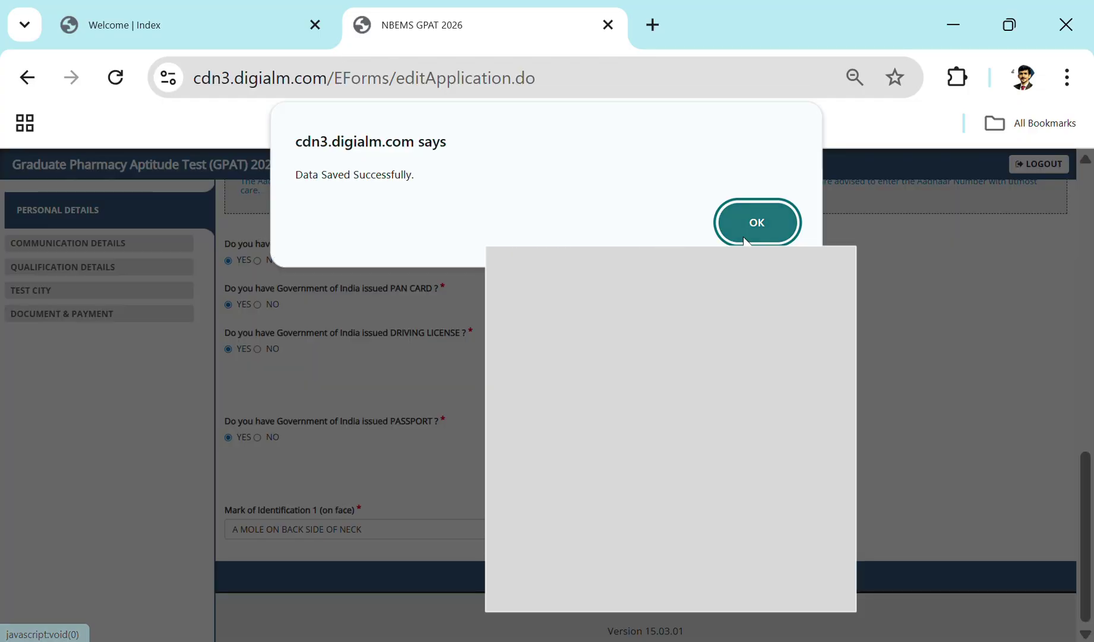
Step: Enter the correspondence address, make the permanent address the same, and save the communication details
{"action": "left_click", "coordinate": [745, 243]}
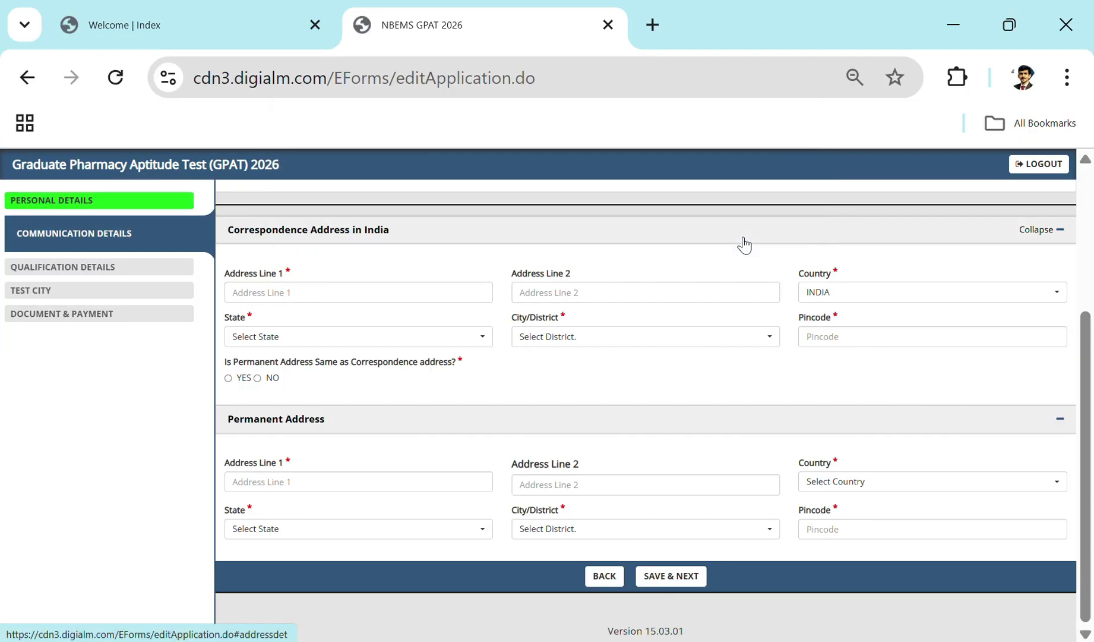
{"action": "left_click", "coordinate": [432, 293]}
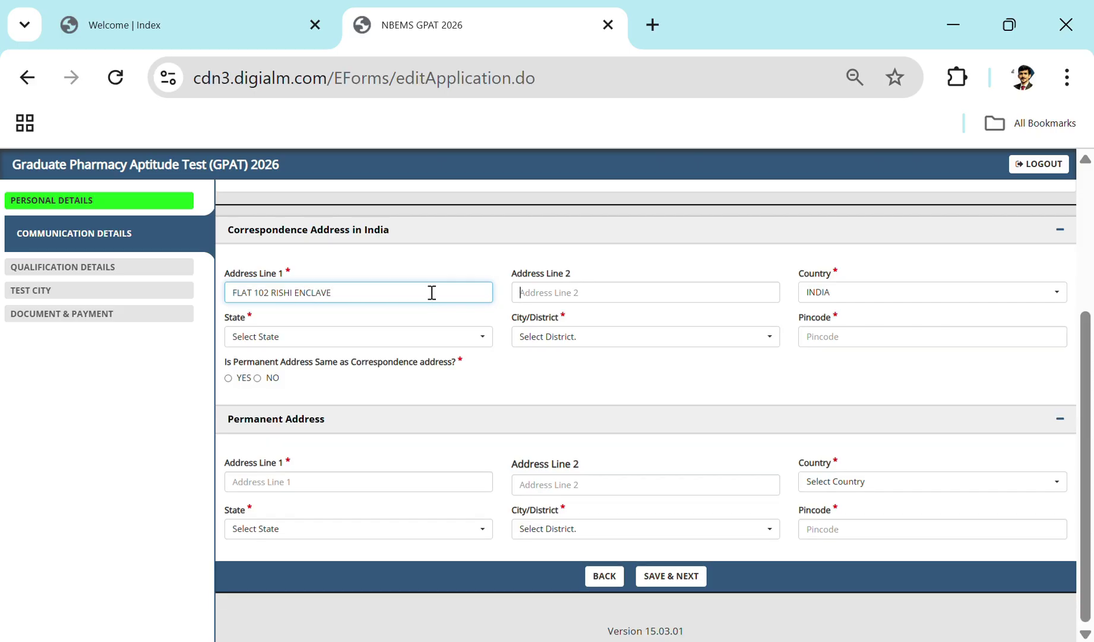
{"action": "key", "text": "Tab"}
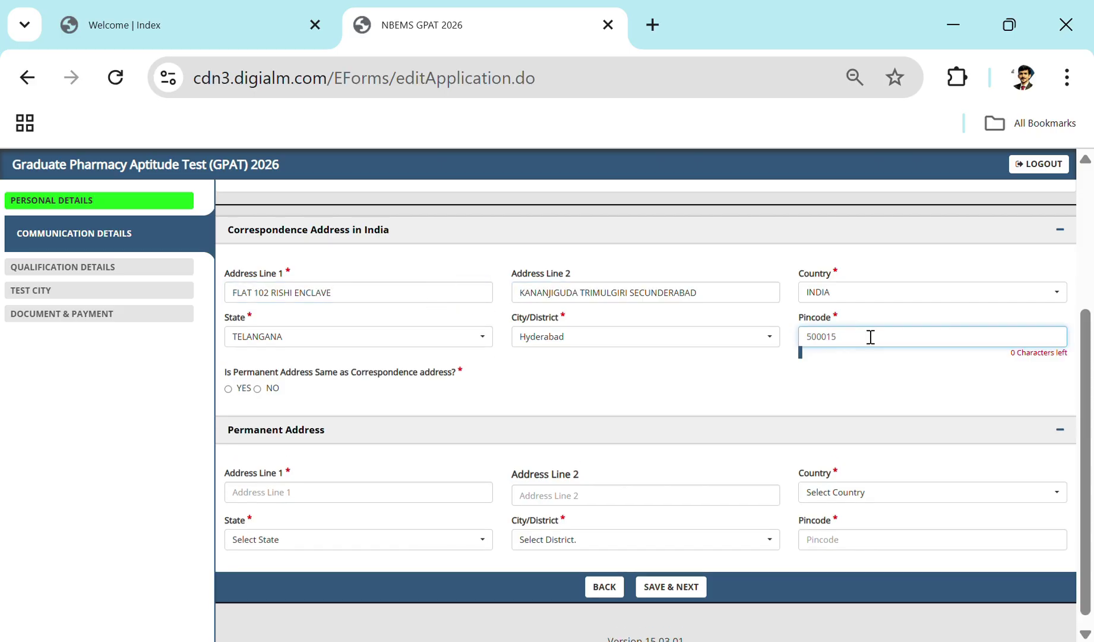
{"action": "left_click", "coordinate": [230, 386]}
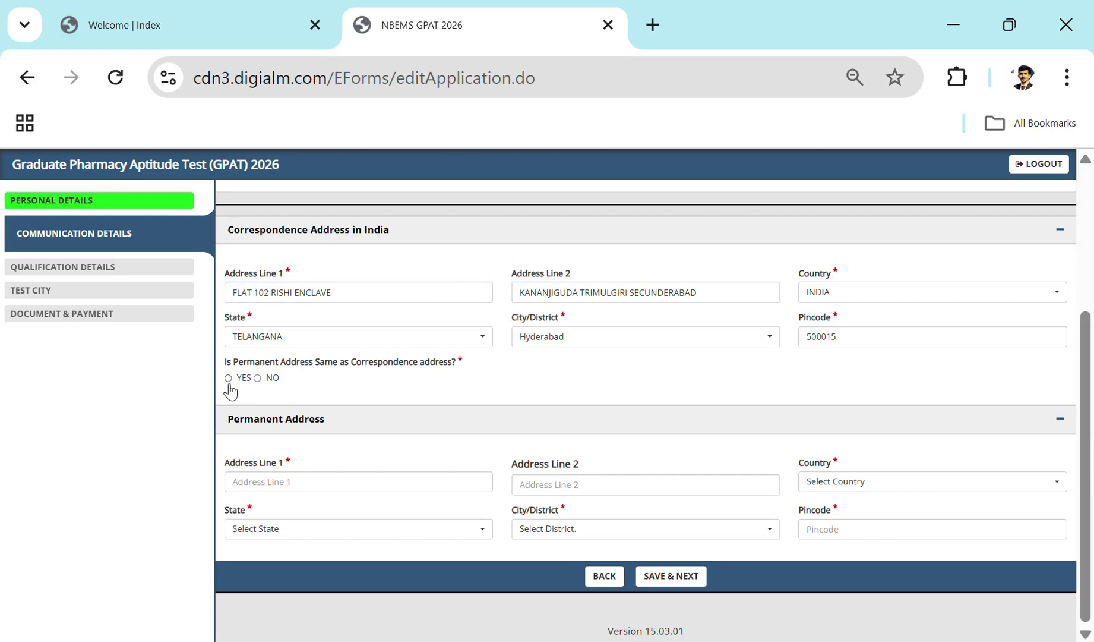
{"action": "left_click", "coordinate": [230, 387]}
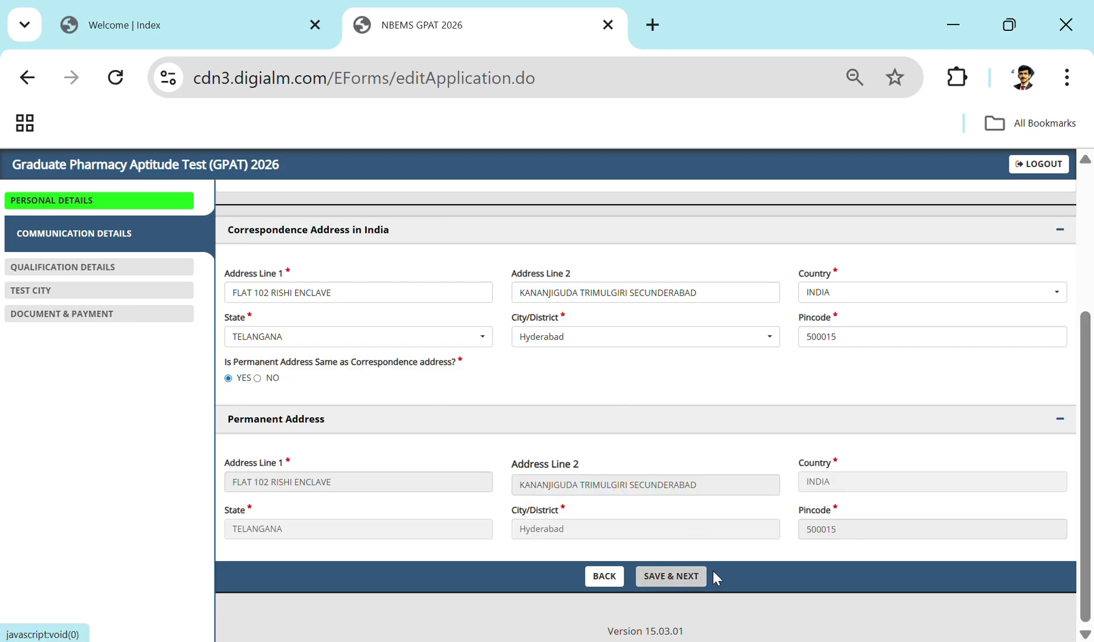
{"action": "left_click", "coordinate": [670, 580]}
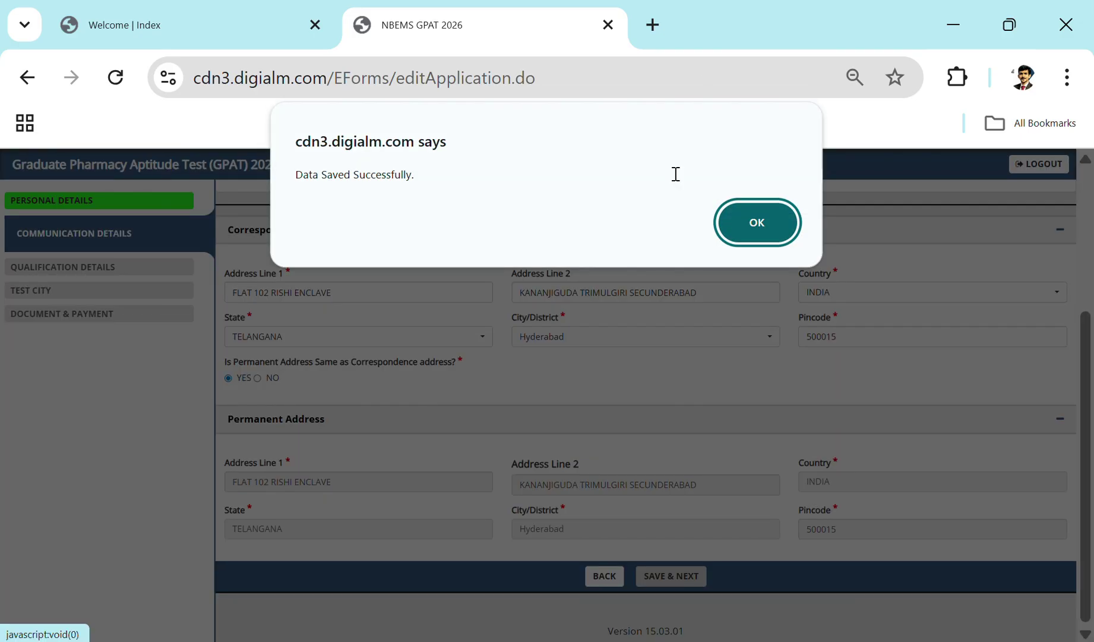
{"action": "left_click", "coordinate": [745, 231]}
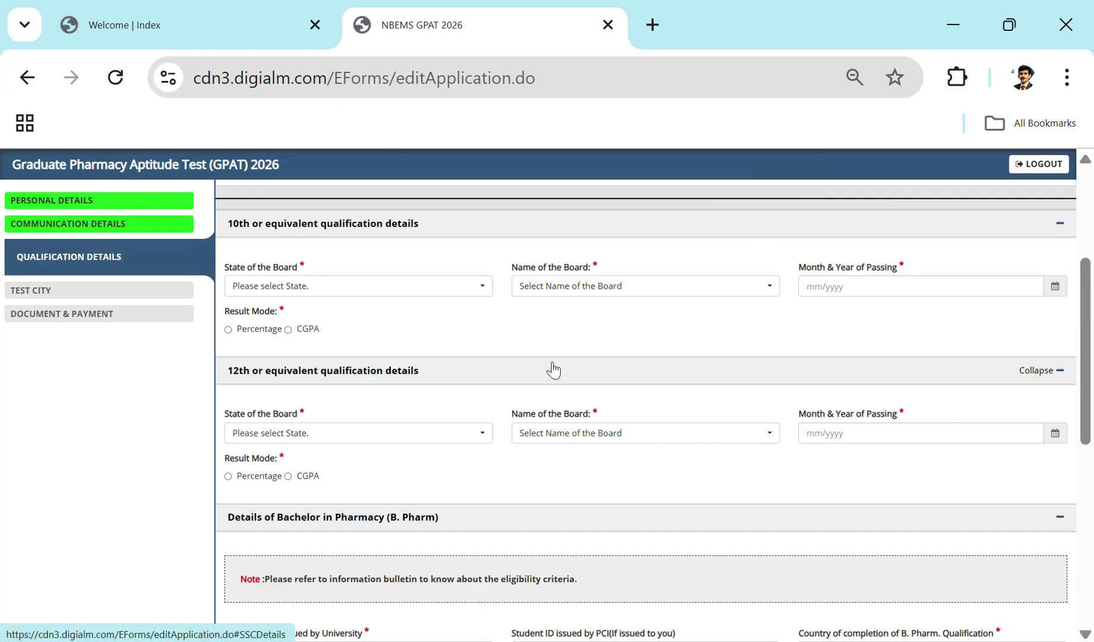
Step: Set the 10th board state to ANDHRA PRADESH
{"action": "left_click", "coordinate": [446, 291]}
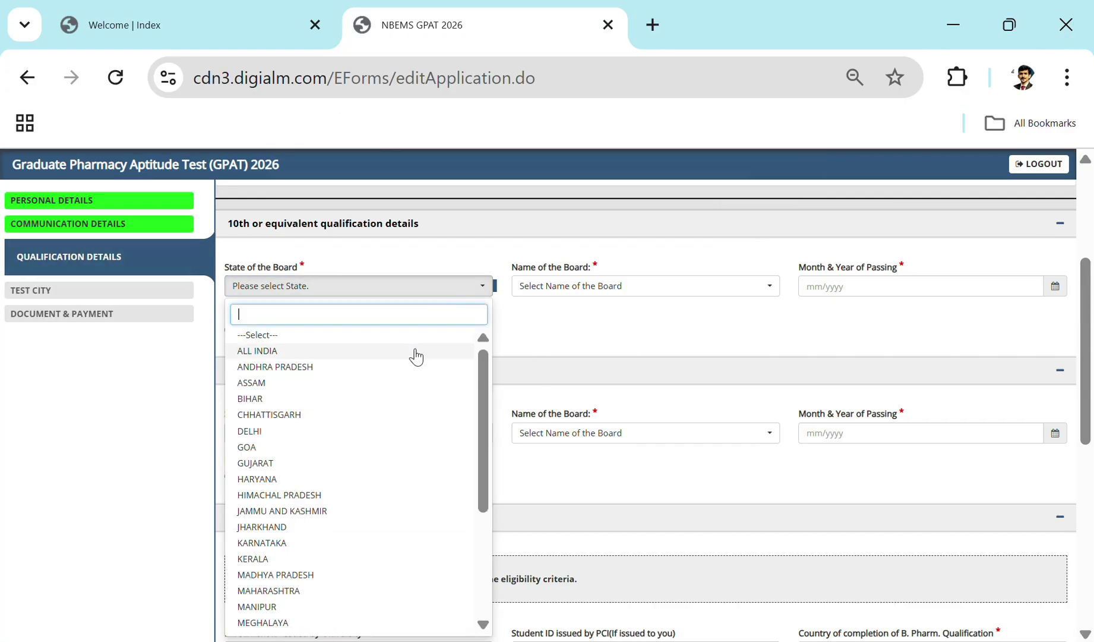
{"action": "scroll", "coordinate": [410, 489], "scroll_direction": "down", "scroll_amount": 4}
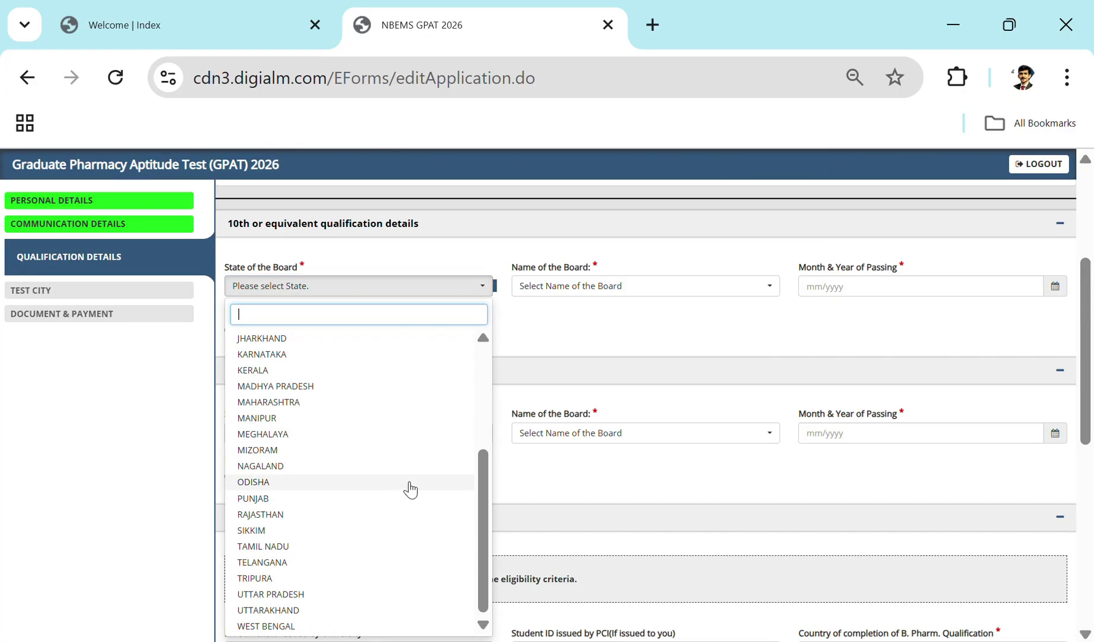
{"action": "scroll", "coordinate": [411, 488], "scroll_direction": "up", "scroll_amount": 4}
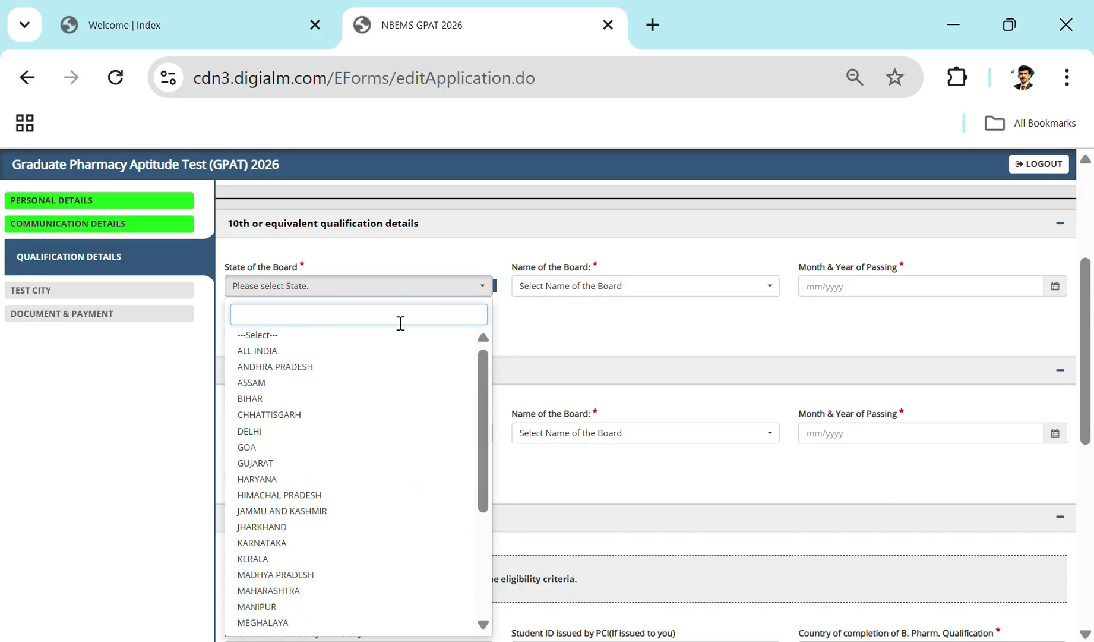
{"action": "scroll", "coordinate": [358, 466], "scroll_direction": "down", "scroll_amount": 4}
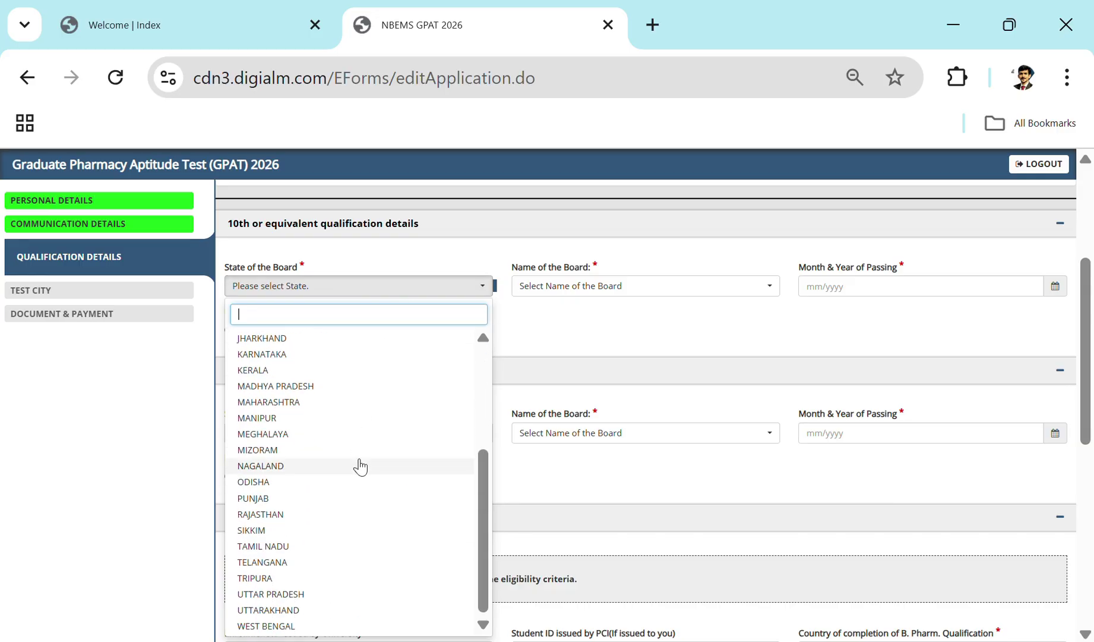
{"action": "scroll", "coordinate": [350, 527], "scroll_direction": "up", "scroll_amount": 2}
{"action": "scroll", "coordinate": [339, 416], "scroll_direction": "up", "scroll_amount": 2}
{"action": "left_click", "coordinate": [332, 369]}
Step: Fill in the board details and search the college list for 'aditya'
{"action": "left_click", "coordinate": [637, 285]}
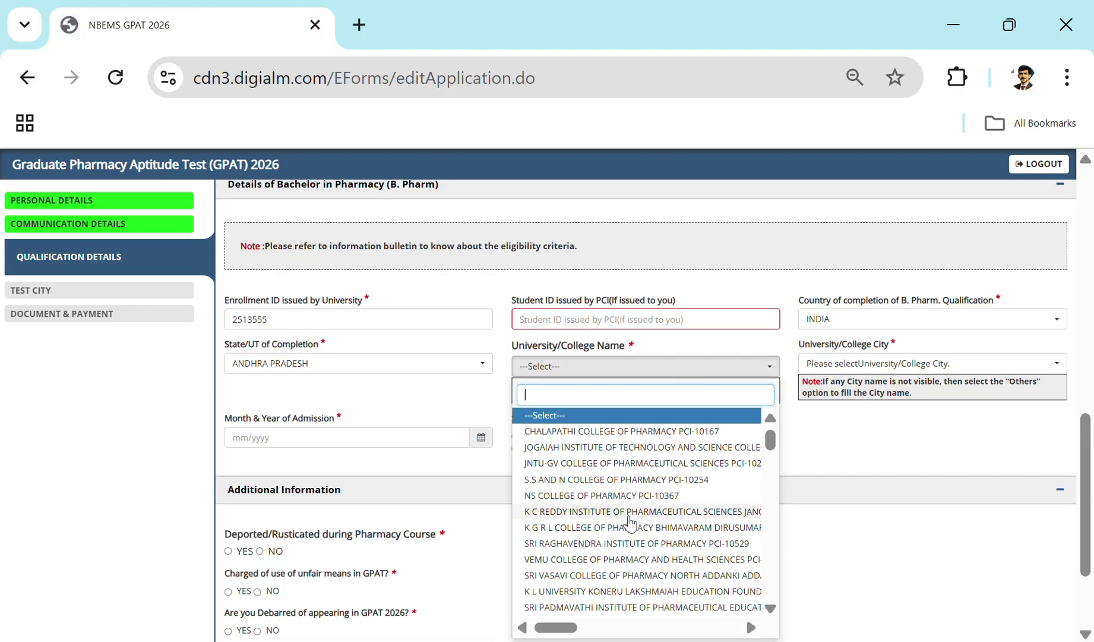
{"action": "scroll", "coordinate": [747, 453], "scroll_direction": "up", "scroll_amount": 4}
{"action": "scroll", "coordinate": [621, 269], "scroll_direction": "down", "scroll_amount": 4}
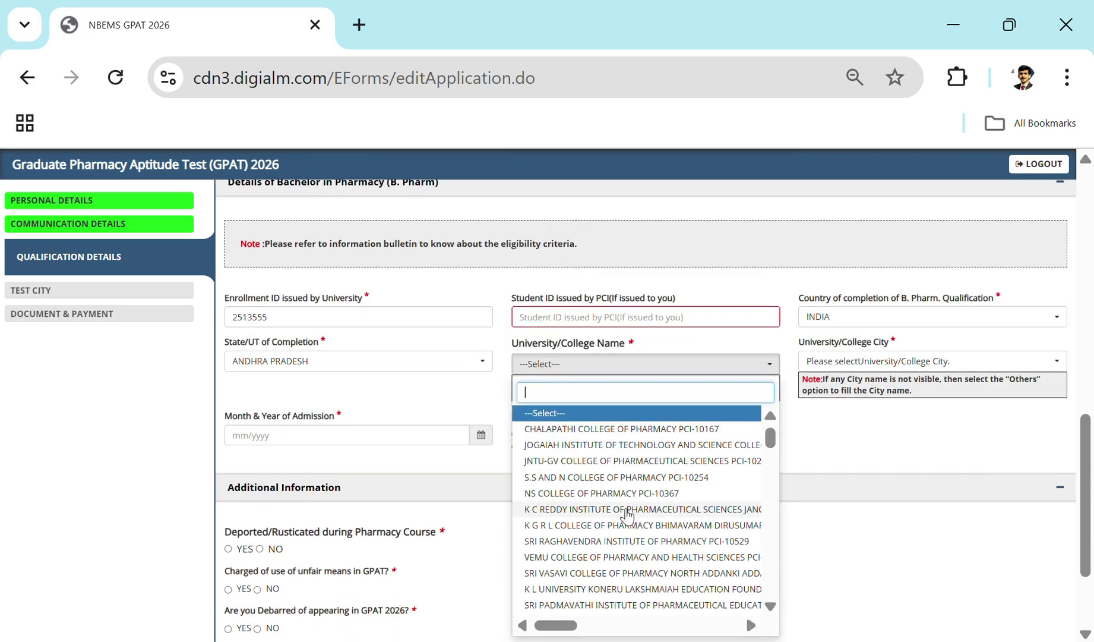
{"action": "scroll", "coordinate": [627, 516], "scroll_direction": "down", "scroll_amount": 10}
{"action": "scroll", "coordinate": [628, 515], "scroll_direction": "down", "scroll_amount": 5}
{"action": "type", "text": "adutya"}
{"action": "key", "text": "BackSpace"}
{"action": "key", "text": "BackSpace"}
{"action": "key", "text": "BackSpace"}
{"action": "key", "text": "BackSpace"}
{"action": "type", "text": "ity"}
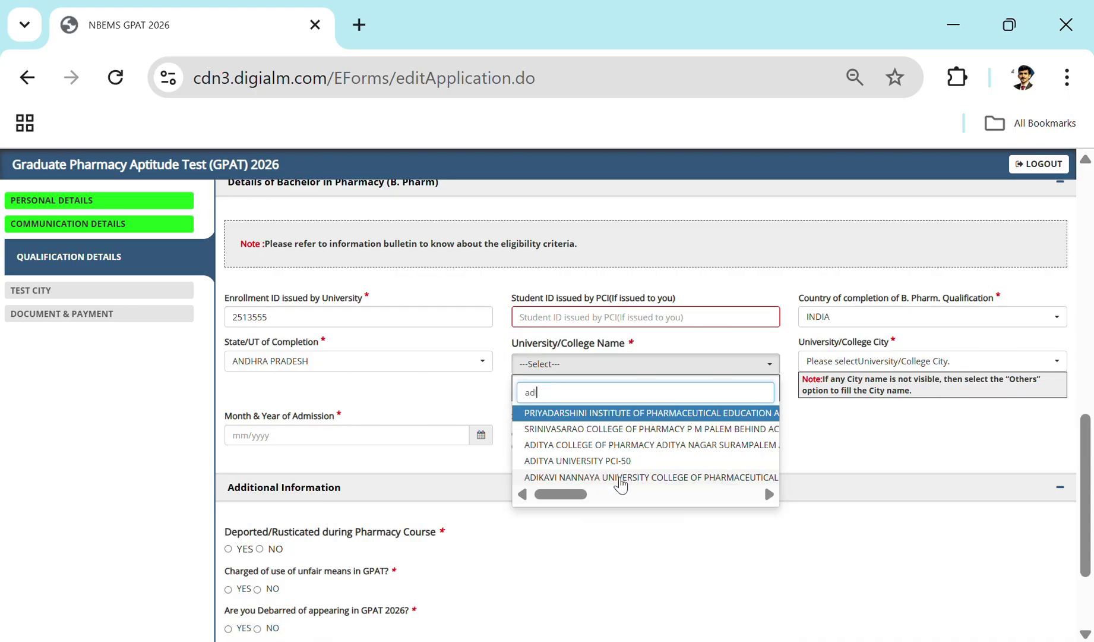
{"action": "type", "text": "a"}
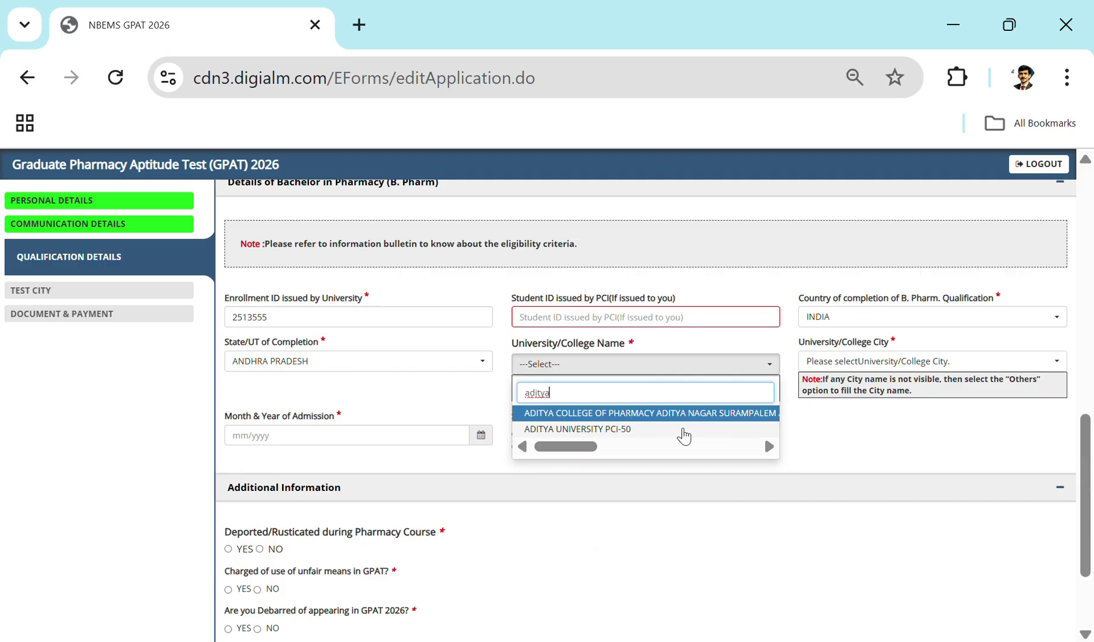
{"action": "scroll", "coordinate": [617, 430], "scroll_direction": "down", "scroll_amount": 2}
Step: Choose ADITYA UNIVERSITY PCI-50 as the college, with college city KAKINADA
{"action": "left_click", "coordinate": [596, 305]}
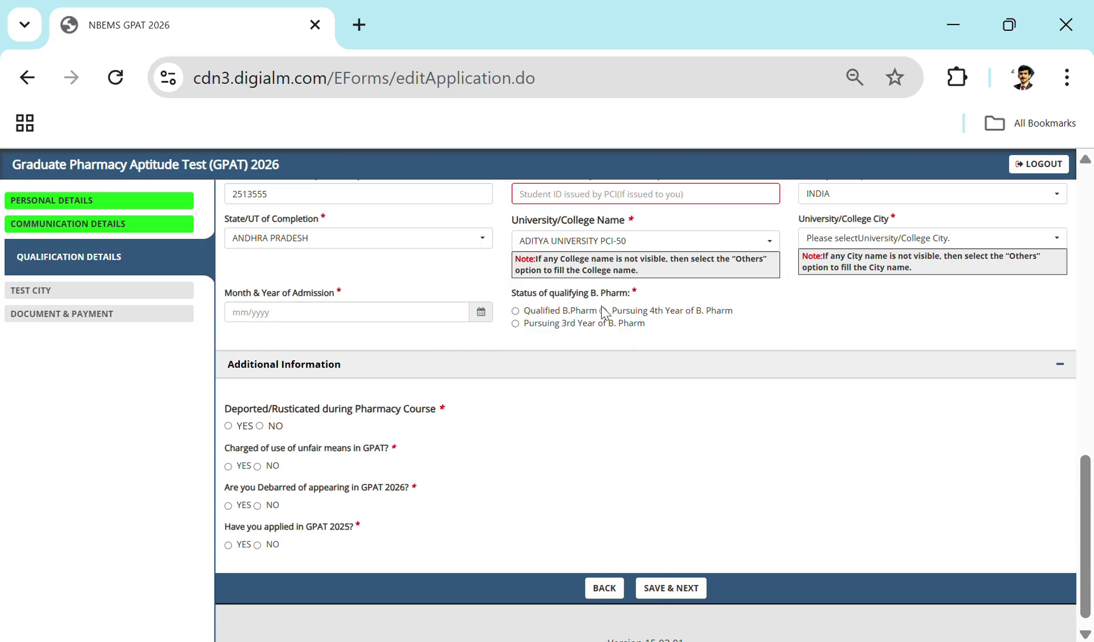
{"action": "scroll", "coordinate": [701, 357], "scroll_direction": "up", "scroll_amount": 2}
{"action": "left_click", "coordinate": [897, 368]}
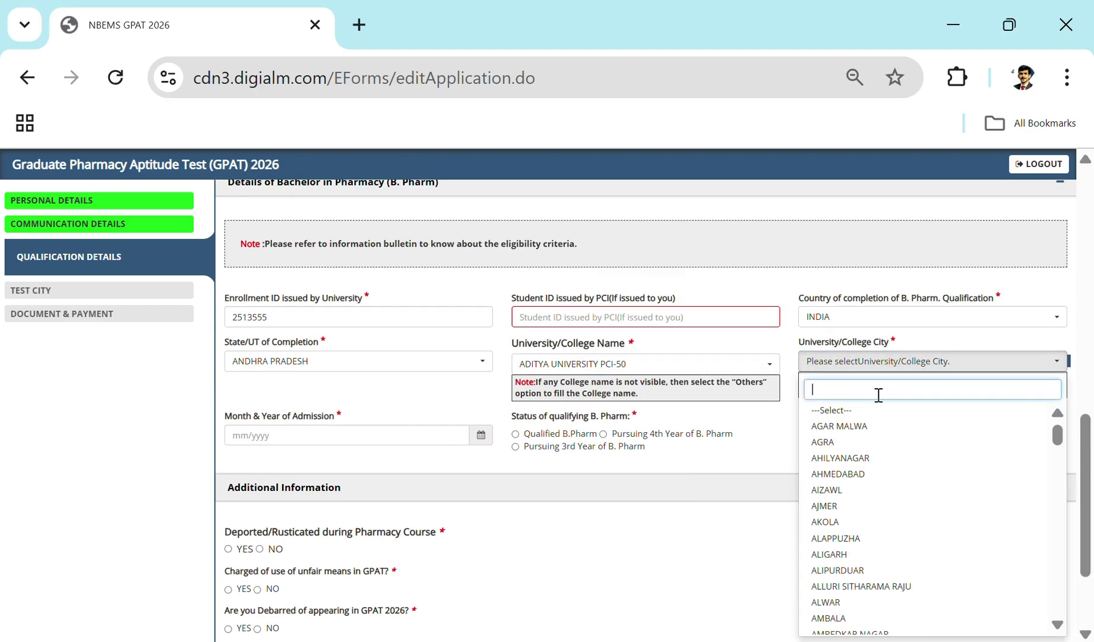
{"action": "type", "text": "kak"}
{"action": "key", "text": "Return"}
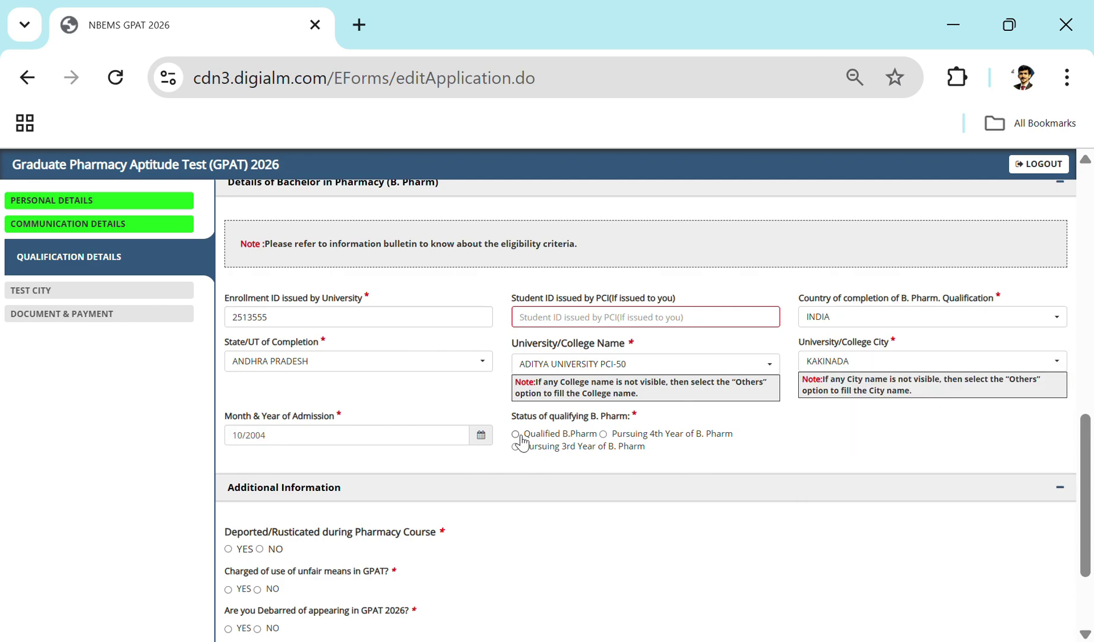
Step: Mark the B.Pharm as qualified with passing date April 2008
{"action": "left_click", "coordinate": [516, 434]}
{"action": "left_click", "coordinate": [867, 437]}
{"action": "left_click", "coordinate": [1056, 435]}
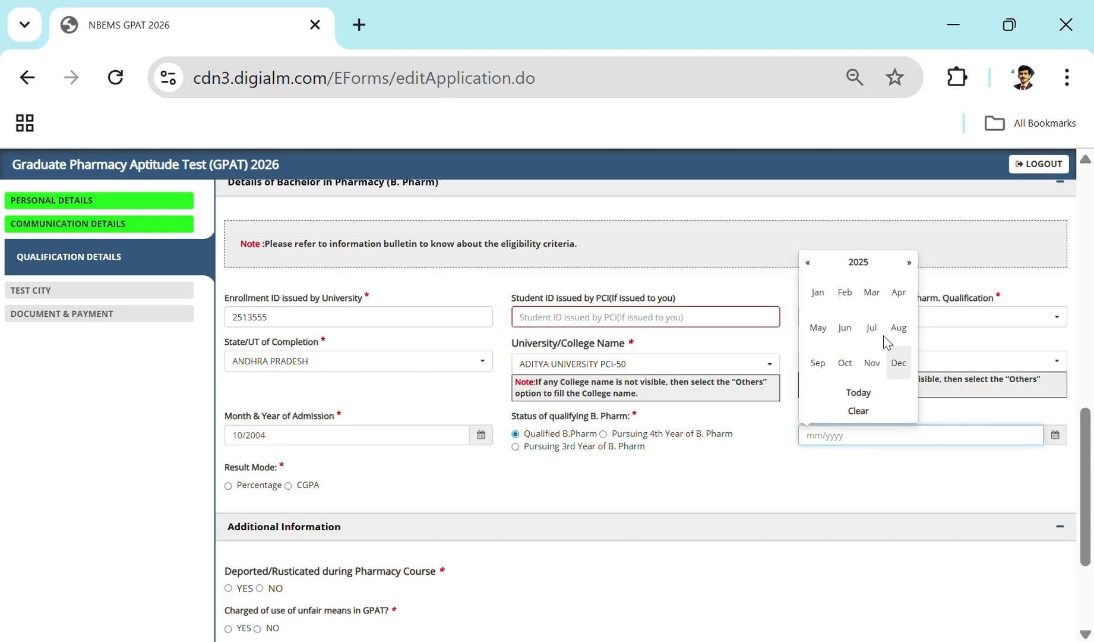
{"action": "left_click", "coordinate": [860, 270]}
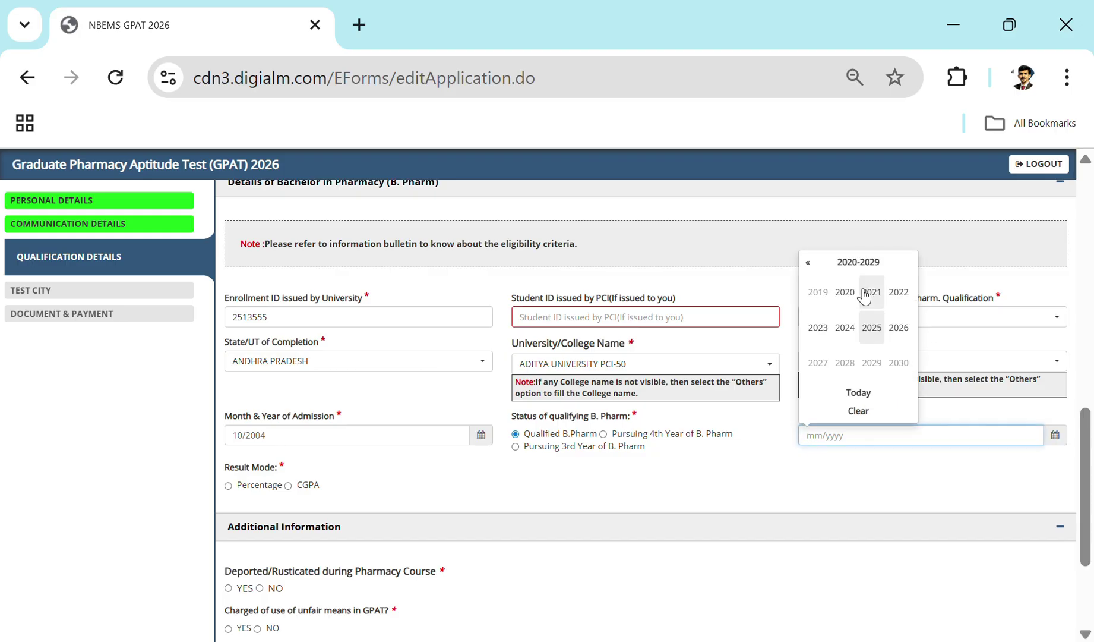
{"action": "left_click", "coordinate": [808, 262]}
{"action": "left_click", "coordinate": [808, 262]}
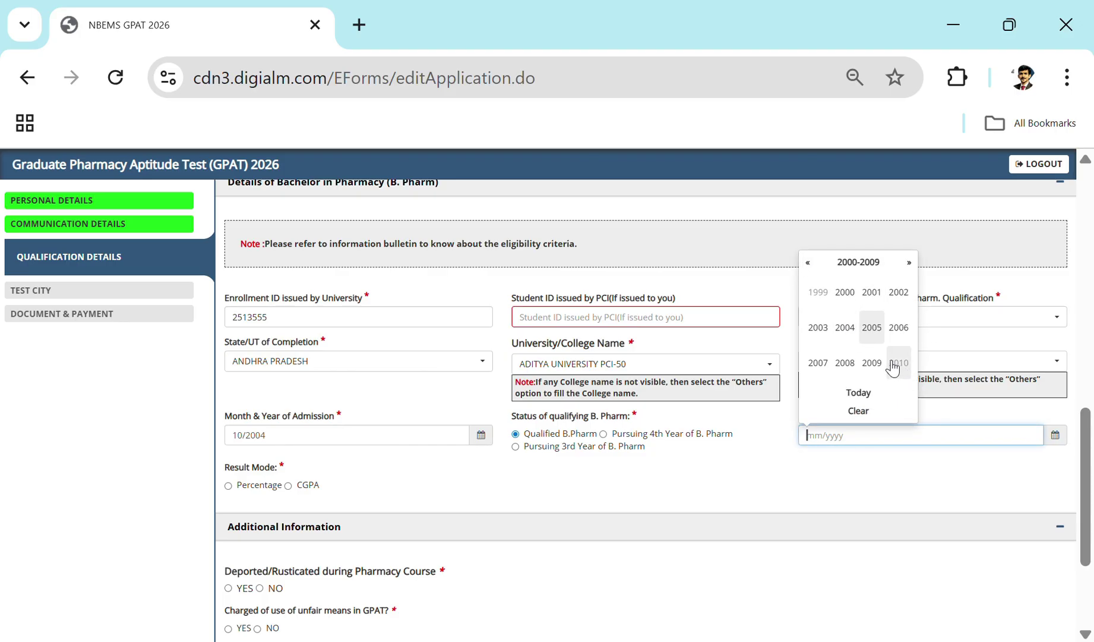
{"action": "left_click", "coordinate": [844, 362]}
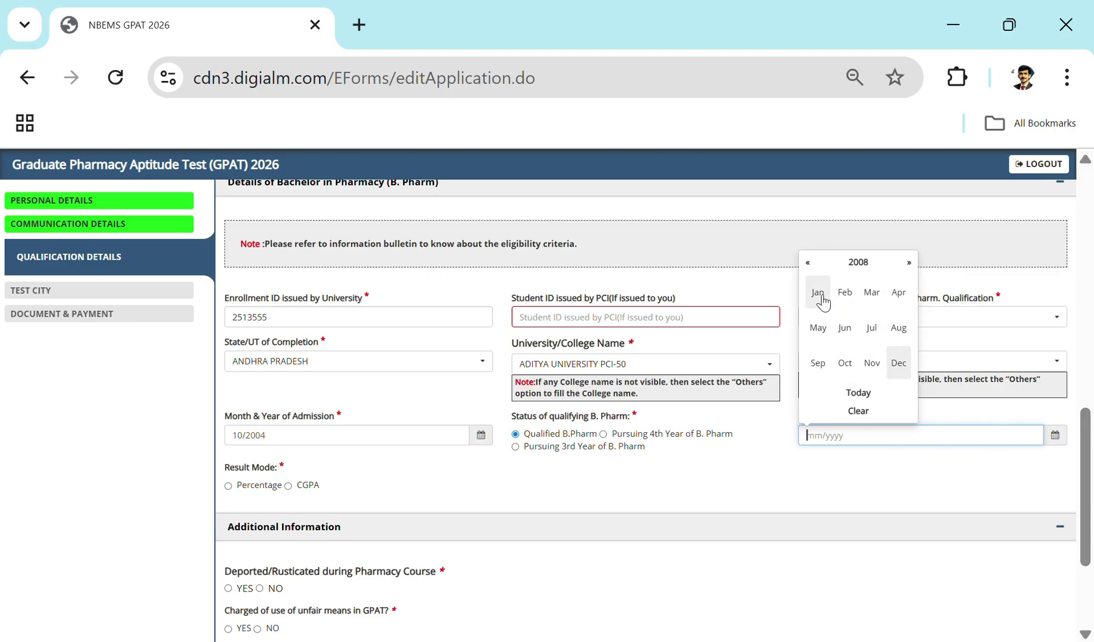
{"action": "left_click", "coordinate": [899, 294]}
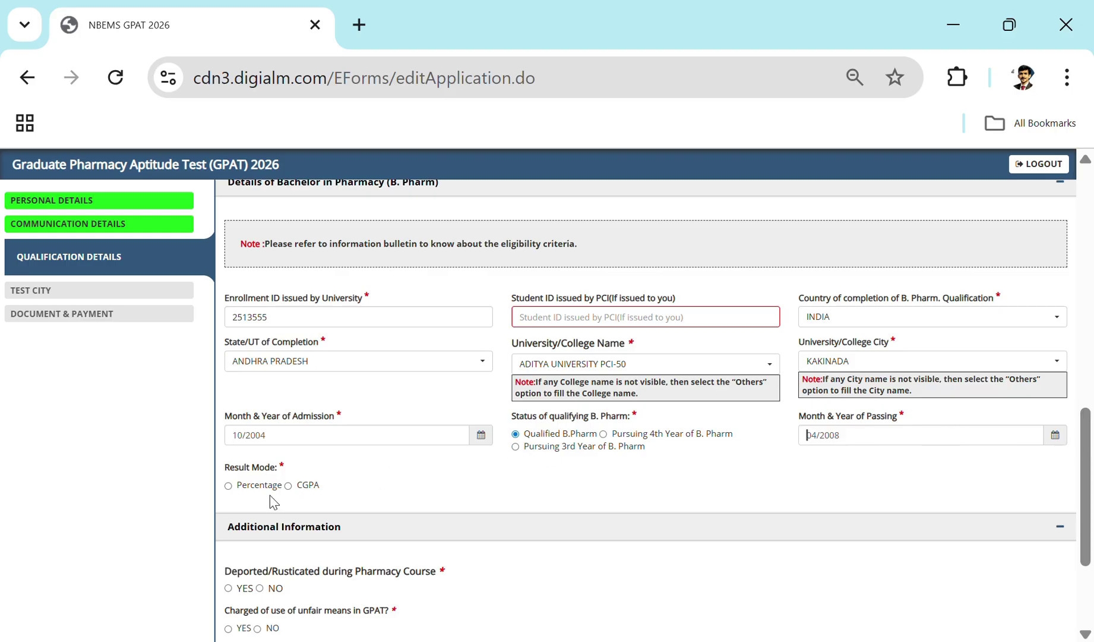
Step: Report B.Pharm marks as percentage and answer NO to deportation and GPAT 2025 questions
{"action": "left_click", "coordinate": [229, 486]}
{"action": "scroll", "coordinate": [579, 487], "scroll_direction": "down", "scroll_amount": 2}
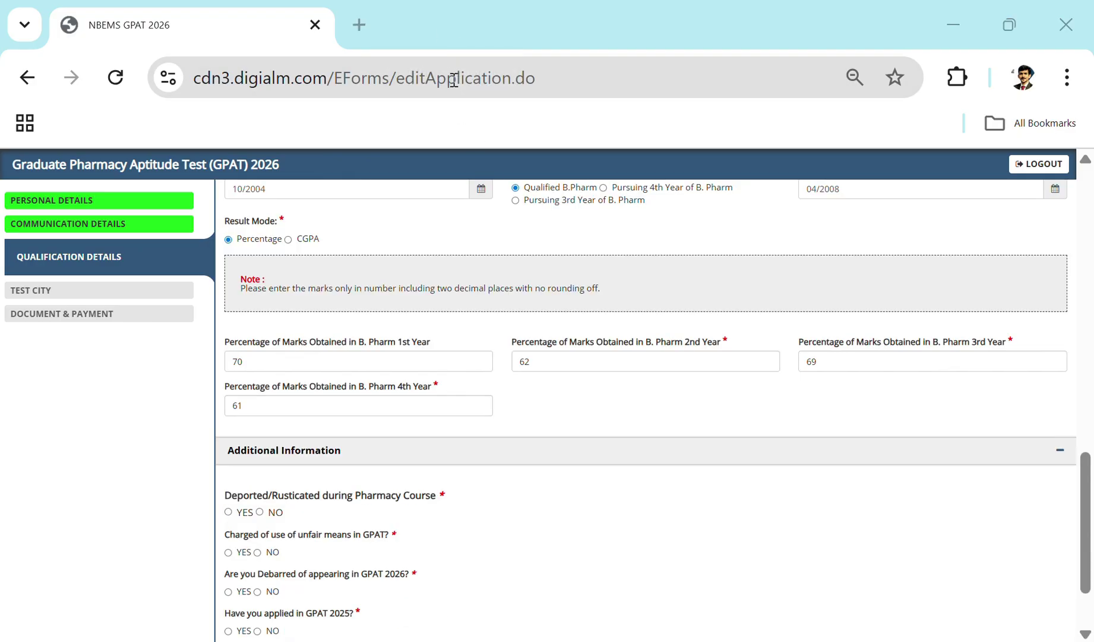
{"action": "scroll", "coordinate": [574, 578], "scroll_direction": "up", "scroll_amount": 1}
{"action": "scroll", "coordinate": [572, 578], "scroll_direction": "up", "scroll_amount": 3}
{"action": "scroll", "coordinate": [571, 578], "scroll_direction": "down", "scroll_amount": 2}
{"action": "scroll", "coordinate": [624, 487], "scroll_direction": "down", "scroll_amount": 3}
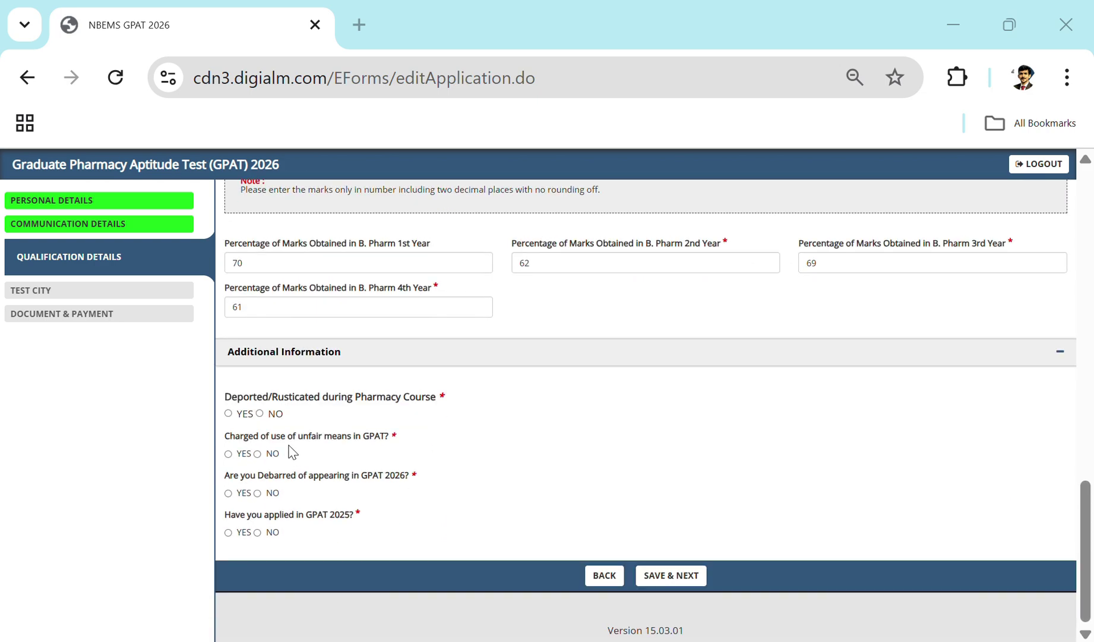
{"action": "left_click", "coordinate": [260, 414]}
{"action": "left_click", "coordinate": [260, 533]}
Step: Save the qualification details and continue to the test city section
{"action": "left_click", "coordinate": [684, 577]}
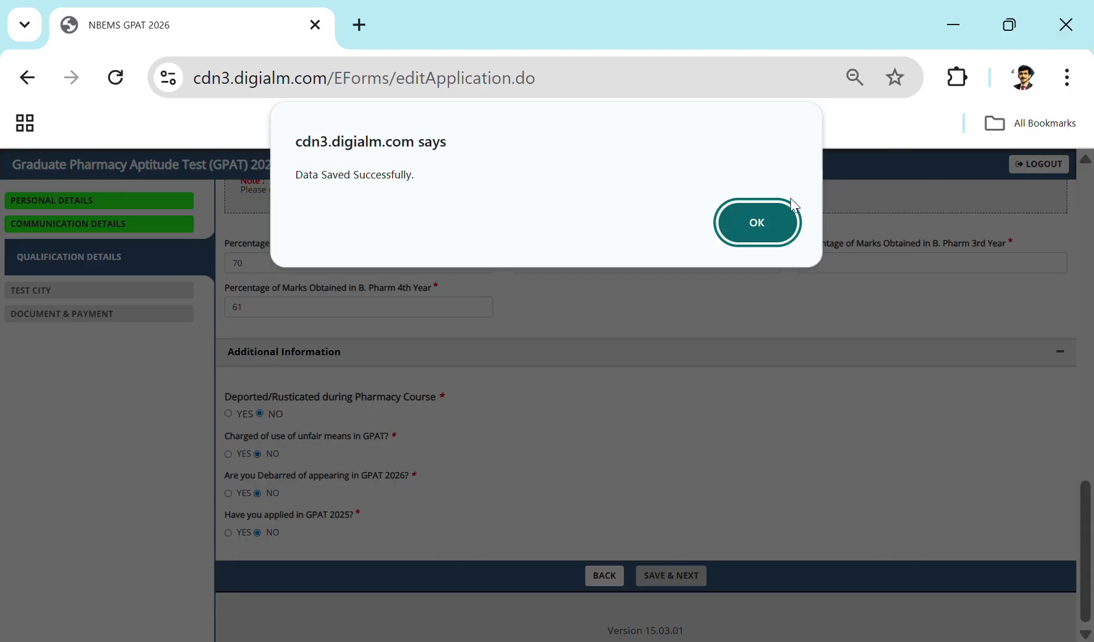
{"action": "left_click", "coordinate": [783, 221]}
{"action": "scroll", "coordinate": [698, 425], "scroll_direction": "up", "scroll_amount": 2}
{"action": "scroll", "coordinate": [698, 424], "scroll_direction": "up", "scroll_amount": 2}
{"action": "scroll", "coordinate": [696, 423], "scroll_direction": "down", "scroll_amount": 4}
Step: Set the GPAT test centre to TELANGANA state, HYDERABAD city, then save and confirm the alert
{"action": "left_click", "coordinate": [442, 528]}
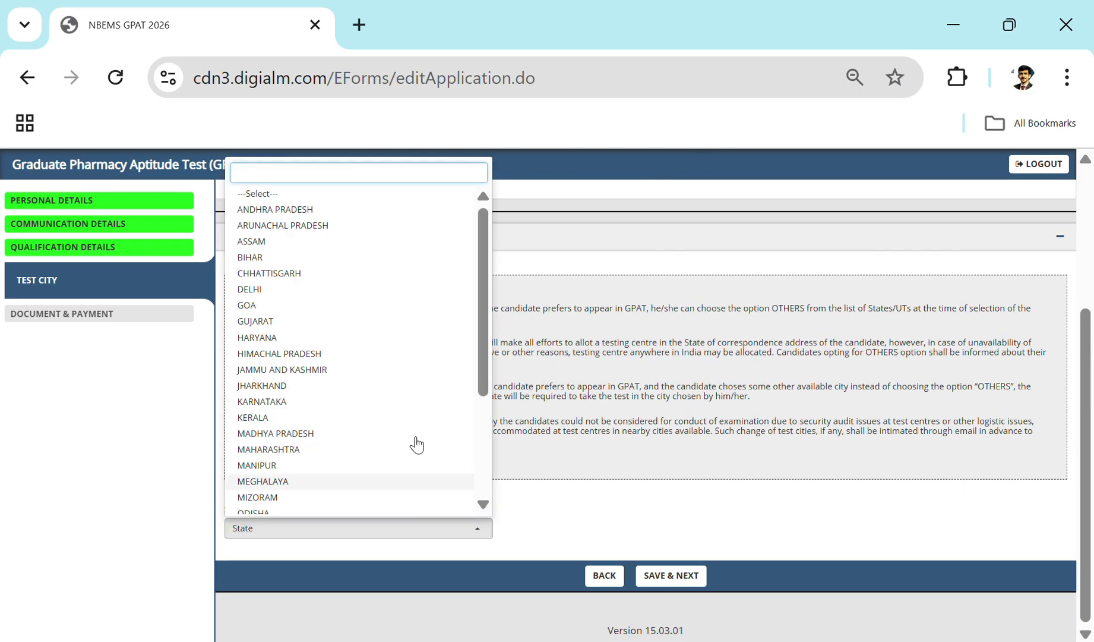
{"action": "scroll", "coordinate": [392, 333], "scroll_direction": "down", "scroll_amount": 3}
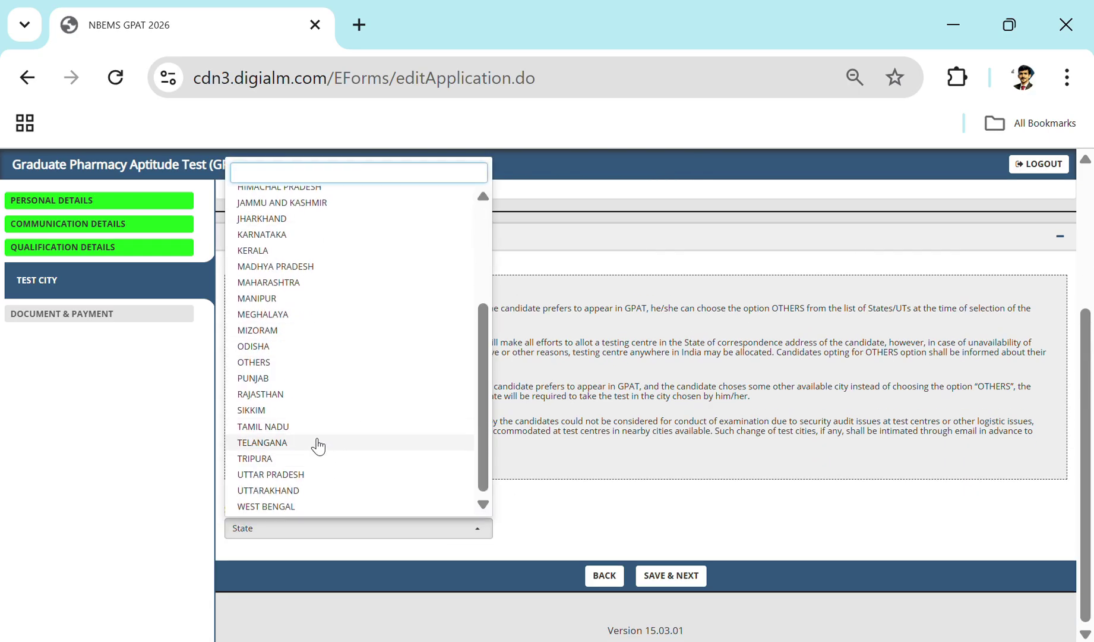
{"action": "left_click", "coordinate": [317, 442]}
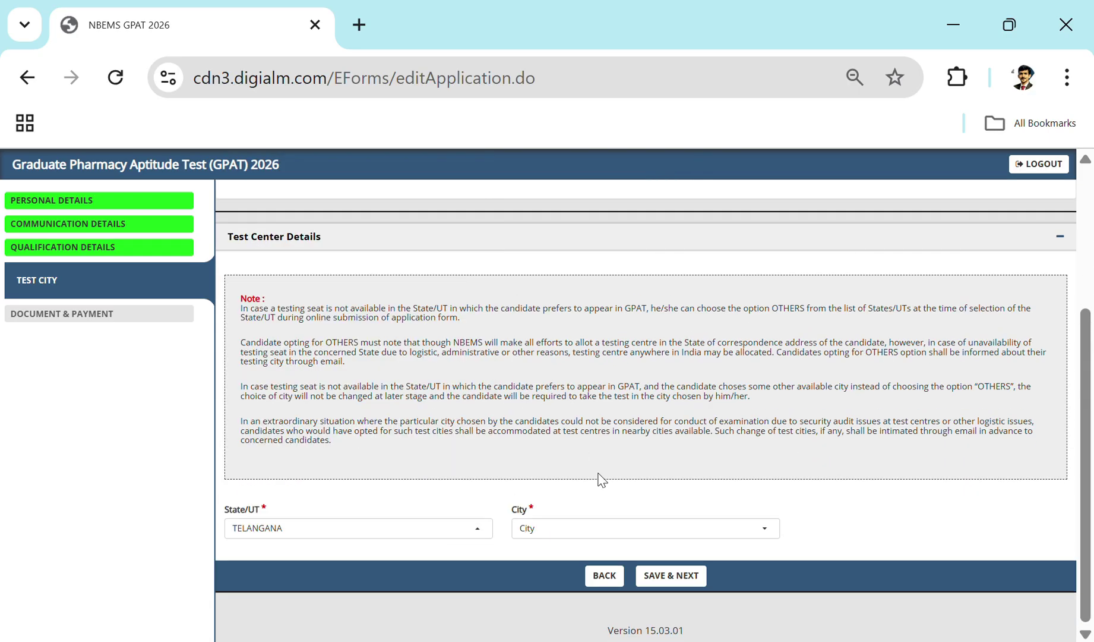
{"action": "left_click", "coordinate": [599, 533]}
{"action": "left_click", "coordinate": [575, 572]}
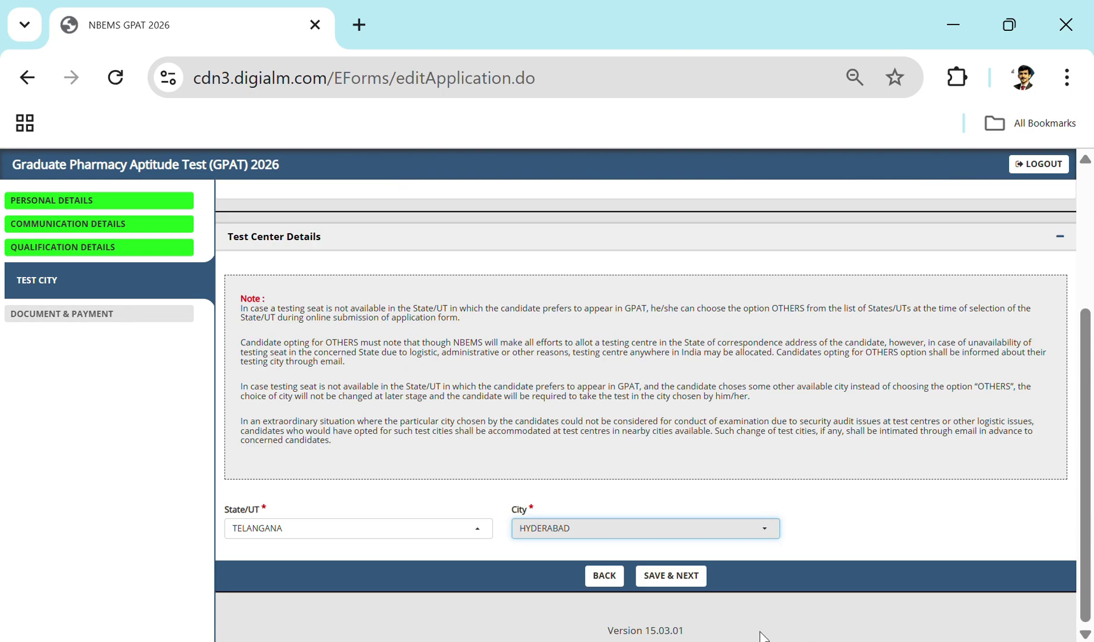
{"action": "left_click", "coordinate": [658, 576]}
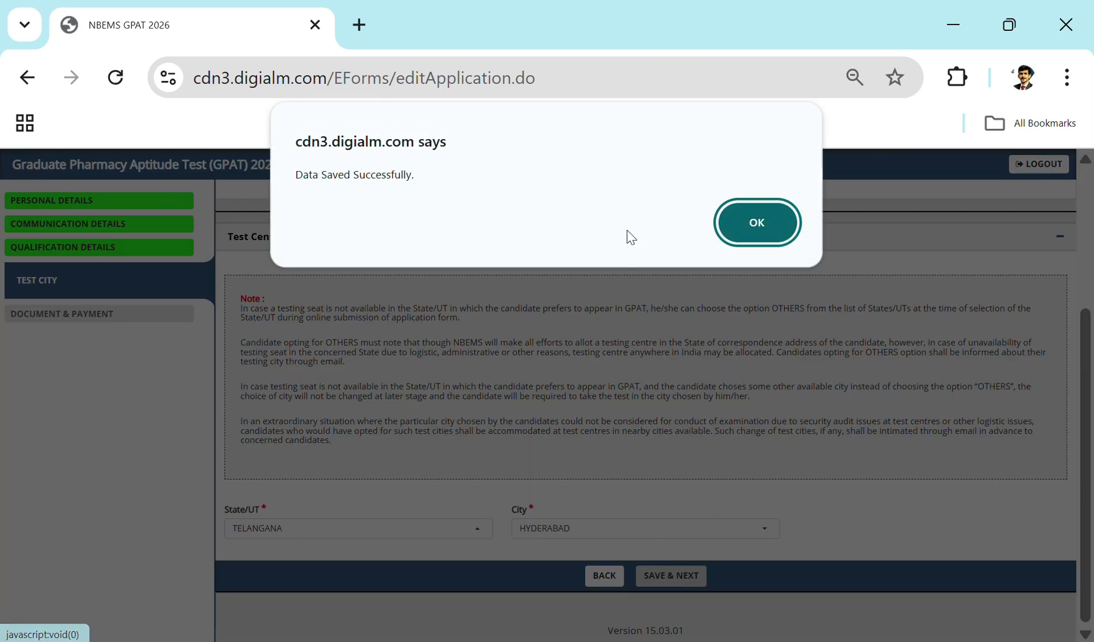
{"action": "left_click", "coordinate": [762, 227]}
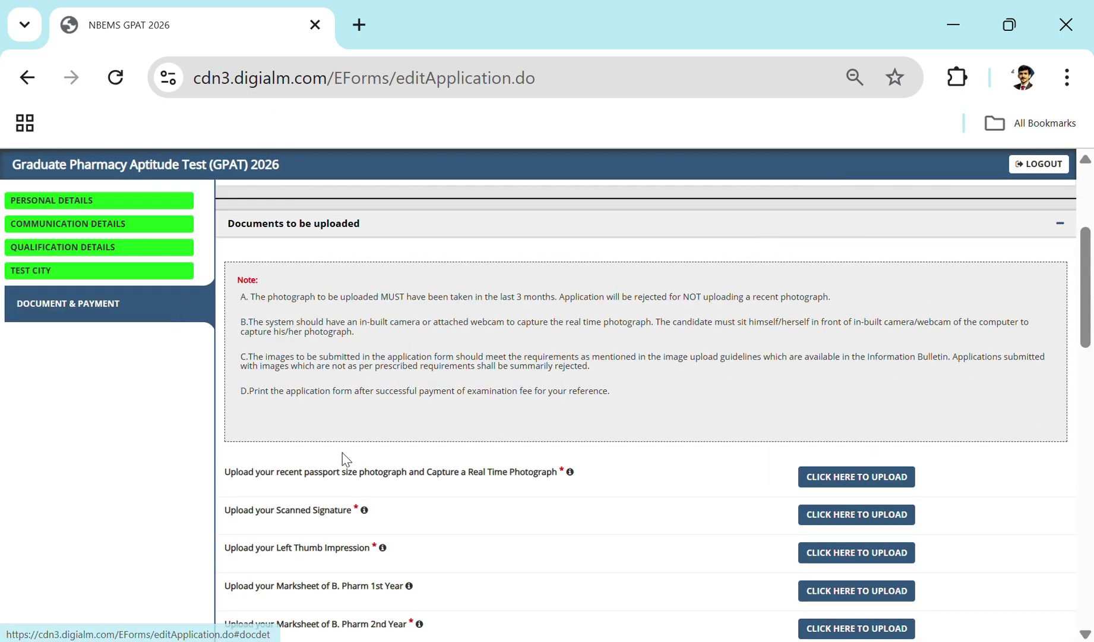
{"action": "scroll", "coordinate": [589, 349], "scroll_direction": "down", "scroll_amount": 2}
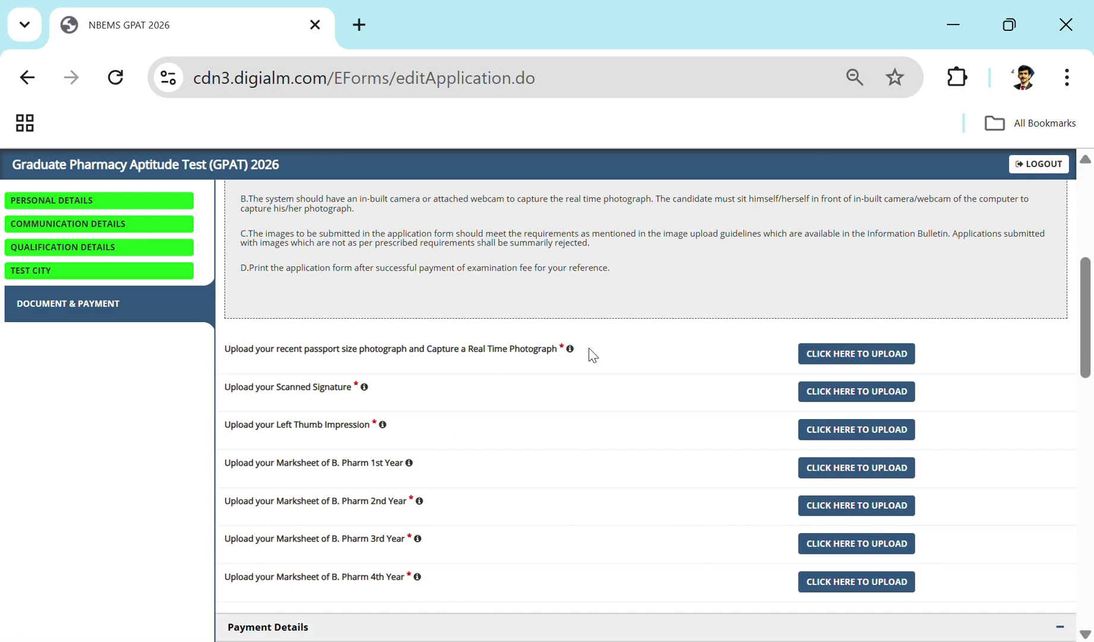
{"action": "scroll", "coordinate": [593, 356], "scroll_direction": "down", "scroll_amount": 2}
{"action": "scroll", "coordinate": [593, 355], "scroll_direction": "up", "scroll_amount": 2}
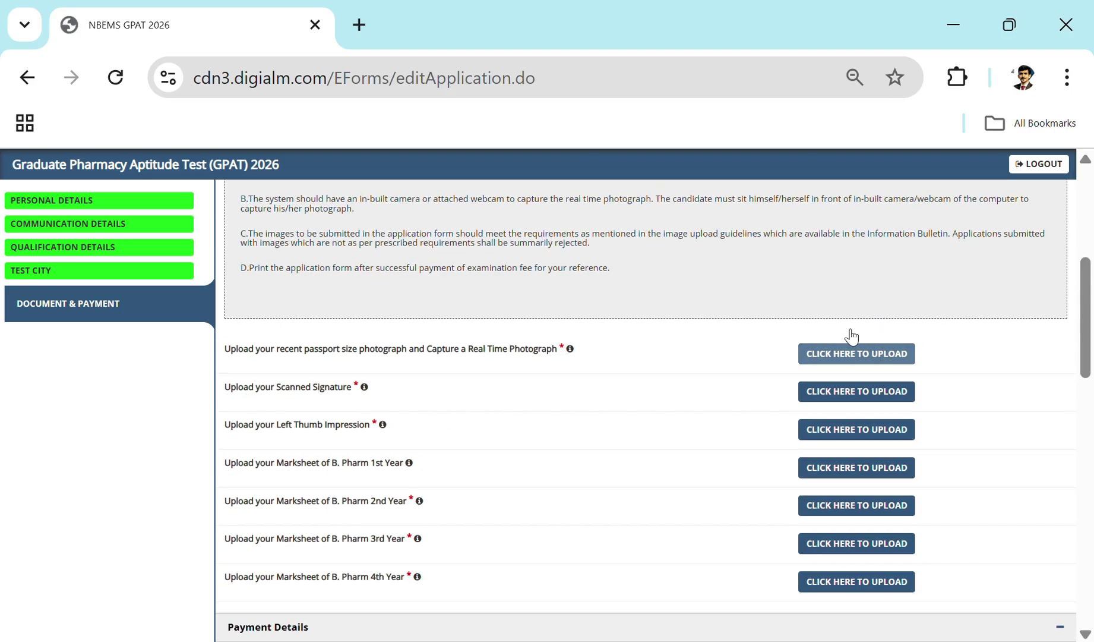
{"action": "scroll", "coordinate": [587, 570], "scroll_direction": "down", "scroll_amount": 4}
{"action": "scroll", "coordinate": [587, 571], "scroll_direction": "up", "scroll_amount": 4}
{"action": "left_click", "coordinate": [838, 354]}
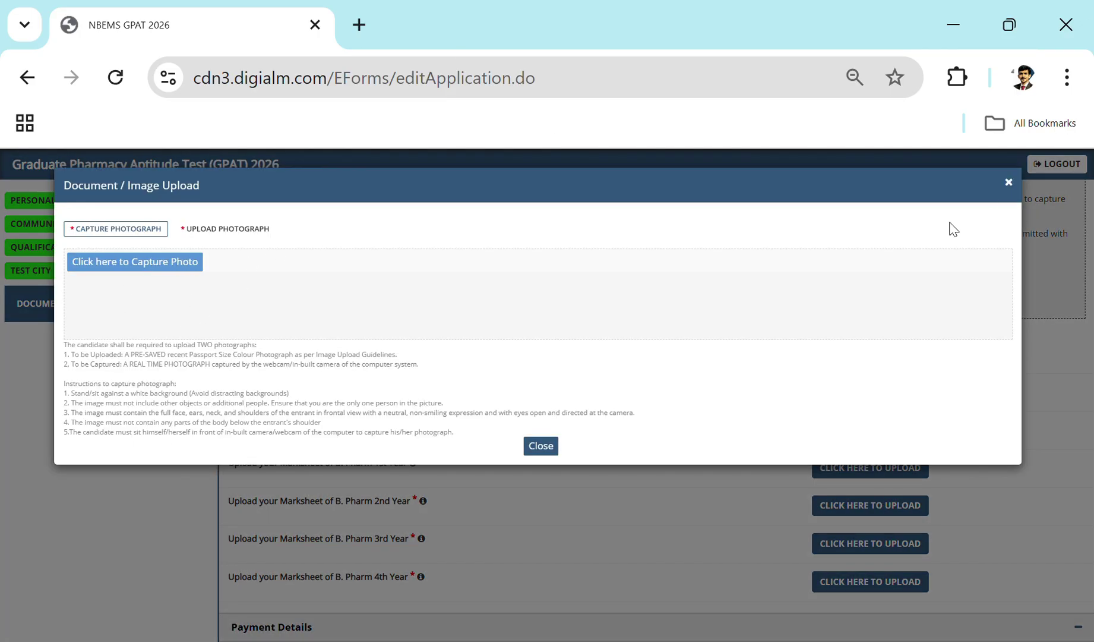
{"action": "left_click", "coordinate": [538, 446]}
{"action": "left_click", "coordinate": [848, 400]}
{"action": "left_click", "coordinate": [542, 377]}
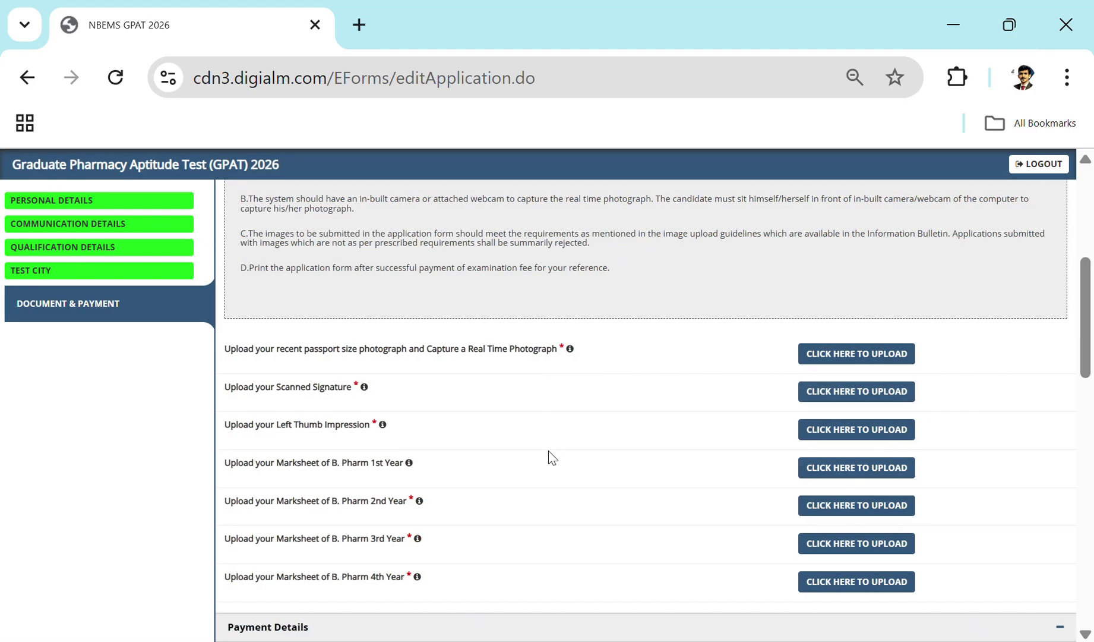
{"action": "scroll", "coordinate": [550, 456], "scroll_direction": "down", "scroll_amount": 4}
{"action": "scroll", "coordinate": [550, 456], "scroll_direction": "up", "scroll_amount": 2}
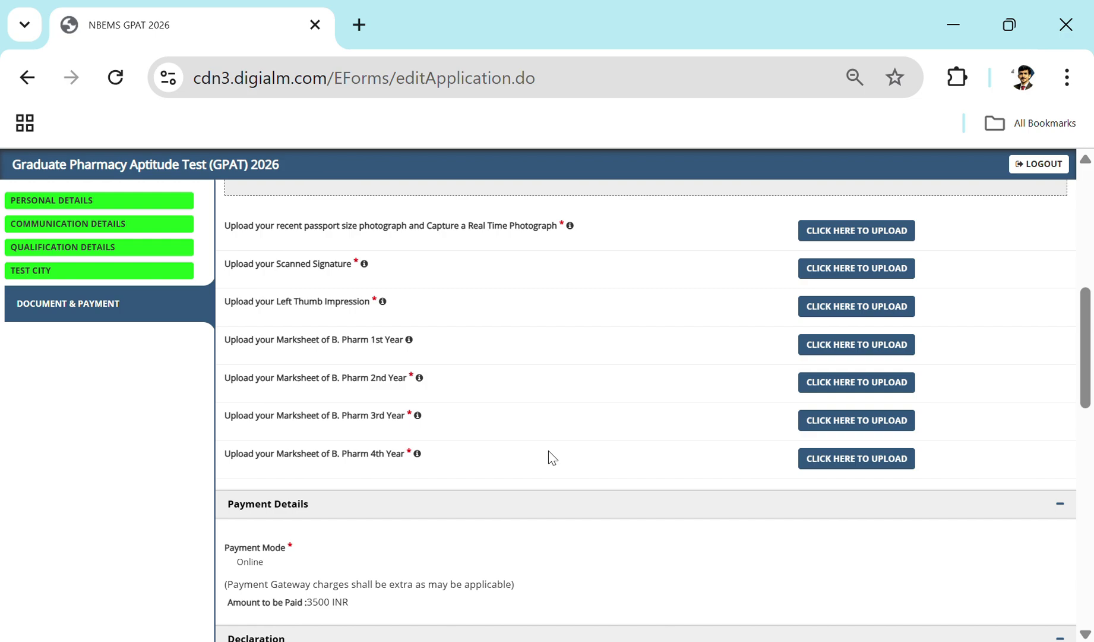
{"action": "scroll", "coordinate": [549, 451], "scroll_direction": "down", "scroll_amount": 8}
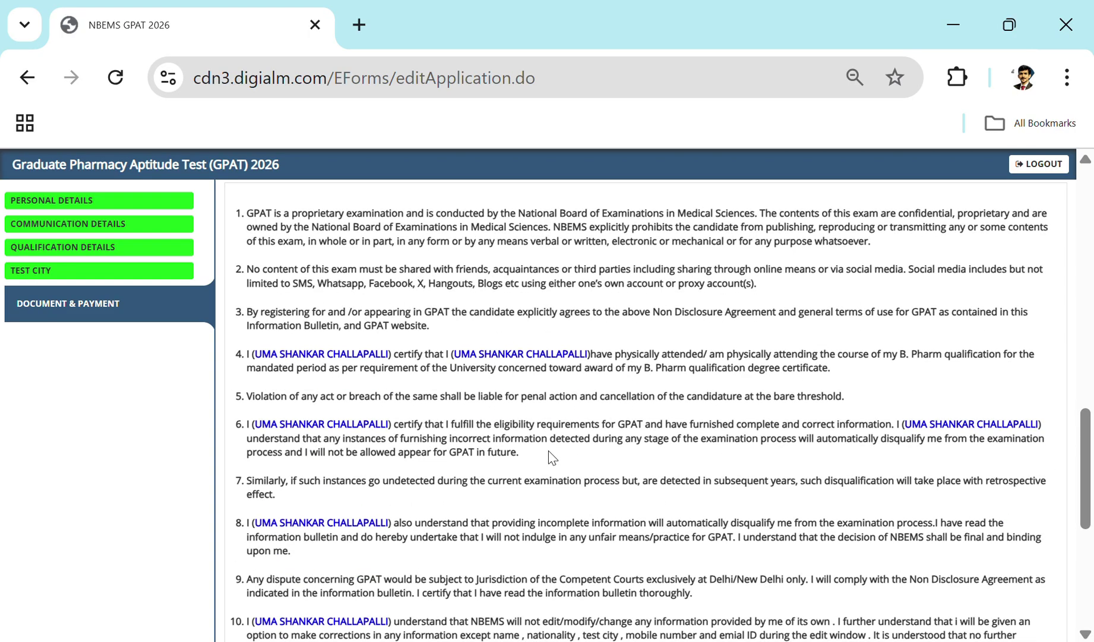
{"action": "scroll", "coordinate": [548, 450], "scroll_direction": "down", "scroll_amount": 6}
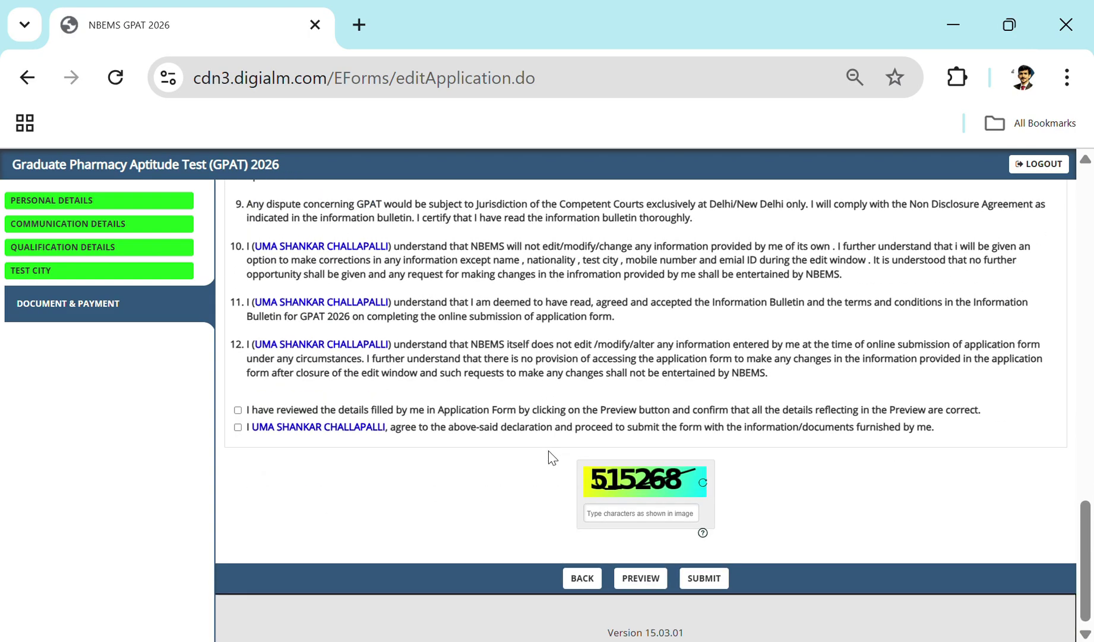
{"action": "scroll", "coordinate": [548, 450], "scroll_direction": "up", "scroll_amount": 15}
{"action": "scroll", "coordinate": [548, 451], "scroll_direction": "up", "scroll_amount": 2}
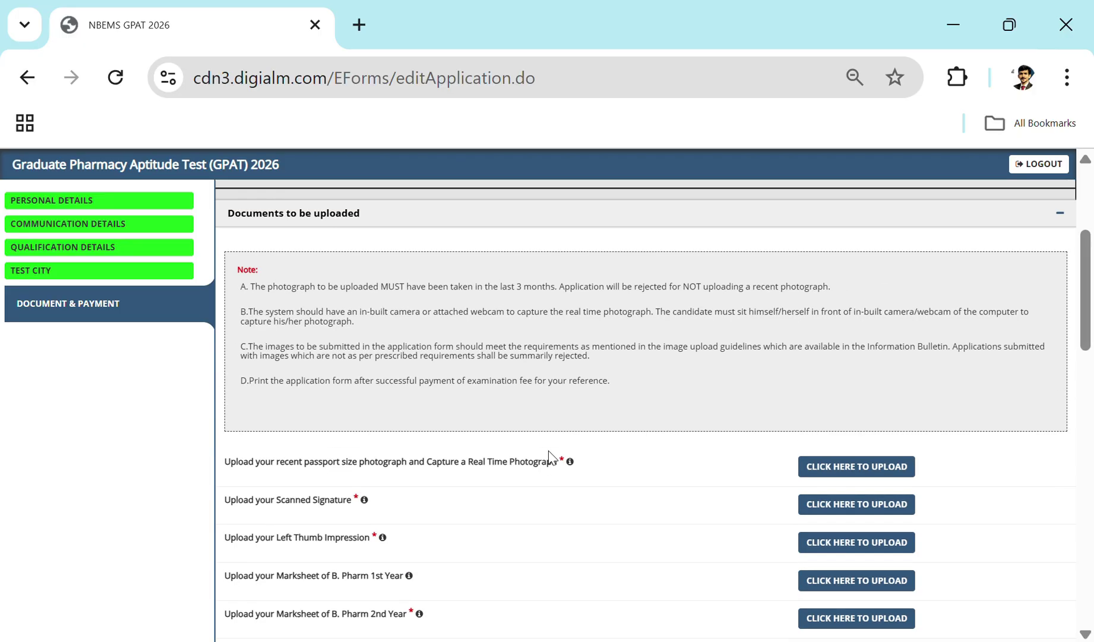
{"action": "scroll", "coordinate": [549, 458], "scroll_direction": "down", "scroll_amount": 2}
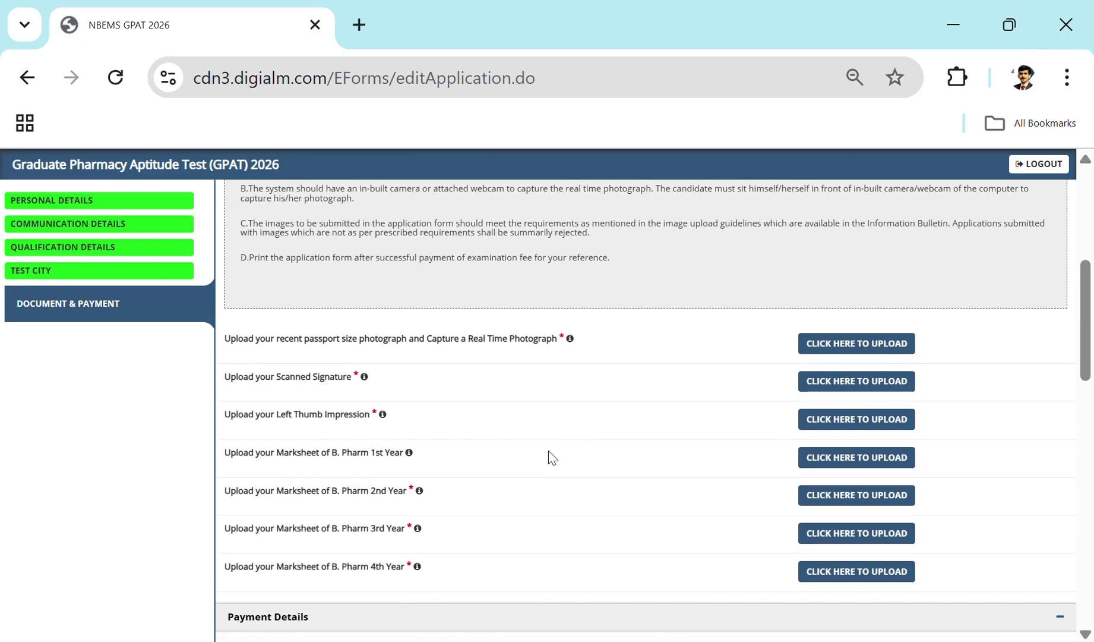
{"action": "scroll", "coordinate": [549, 453], "scroll_direction": "down", "scroll_amount": 4}
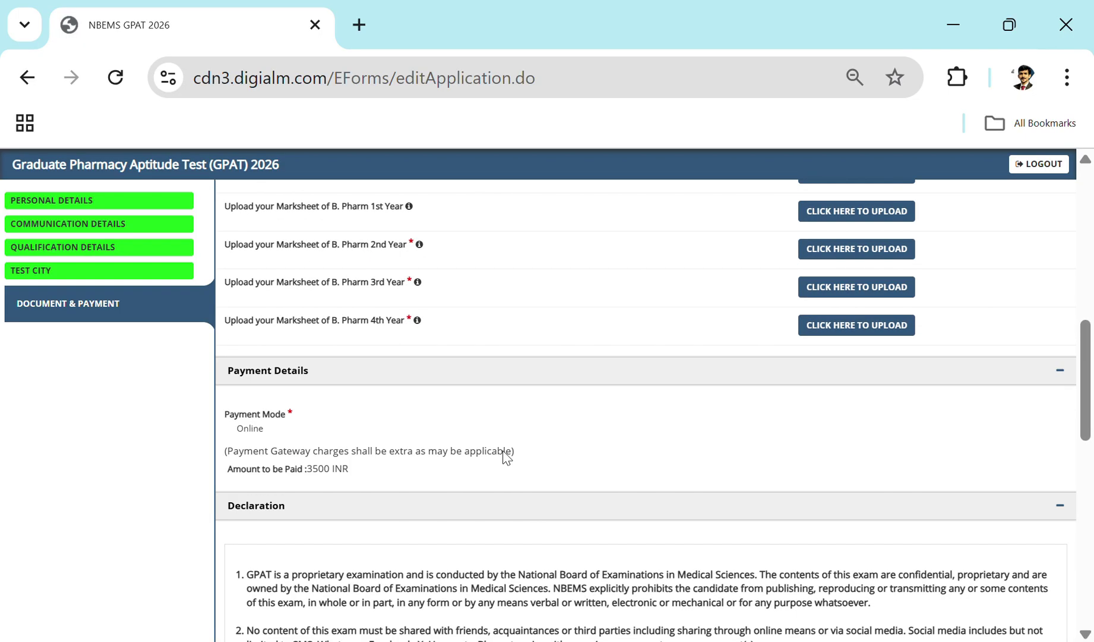
{"action": "scroll", "coordinate": [865, 451], "scroll_direction": "down", "scroll_amount": 7}
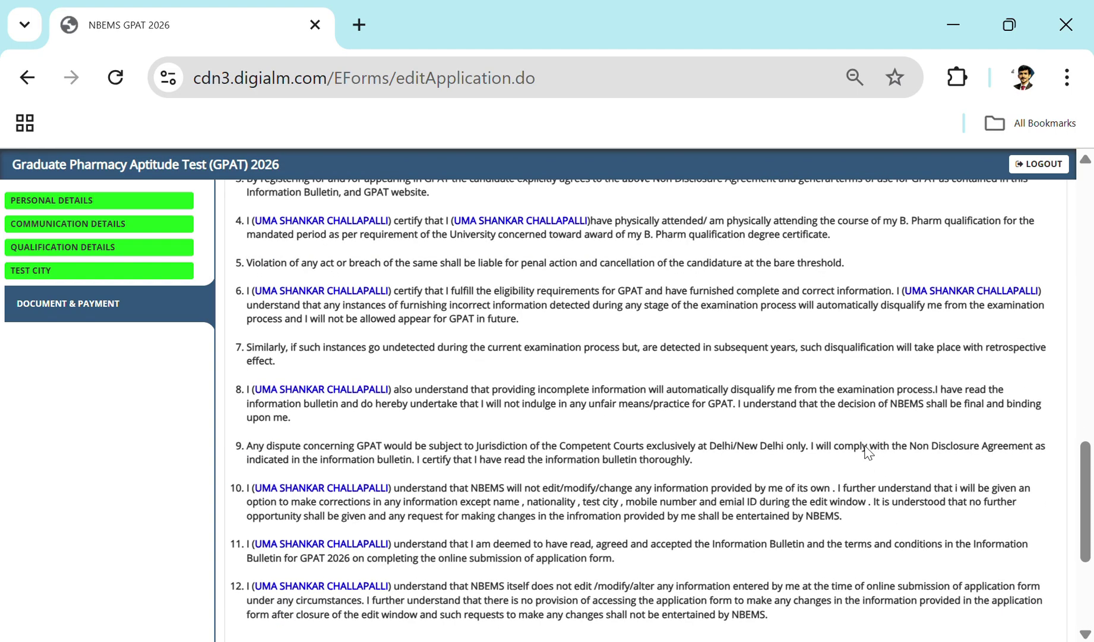
{"action": "scroll", "coordinate": [867, 451], "scroll_direction": "down", "scroll_amount": 4}
{"action": "scroll", "coordinate": [866, 453], "scroll_direction": "up", "scroll_amount": 14}
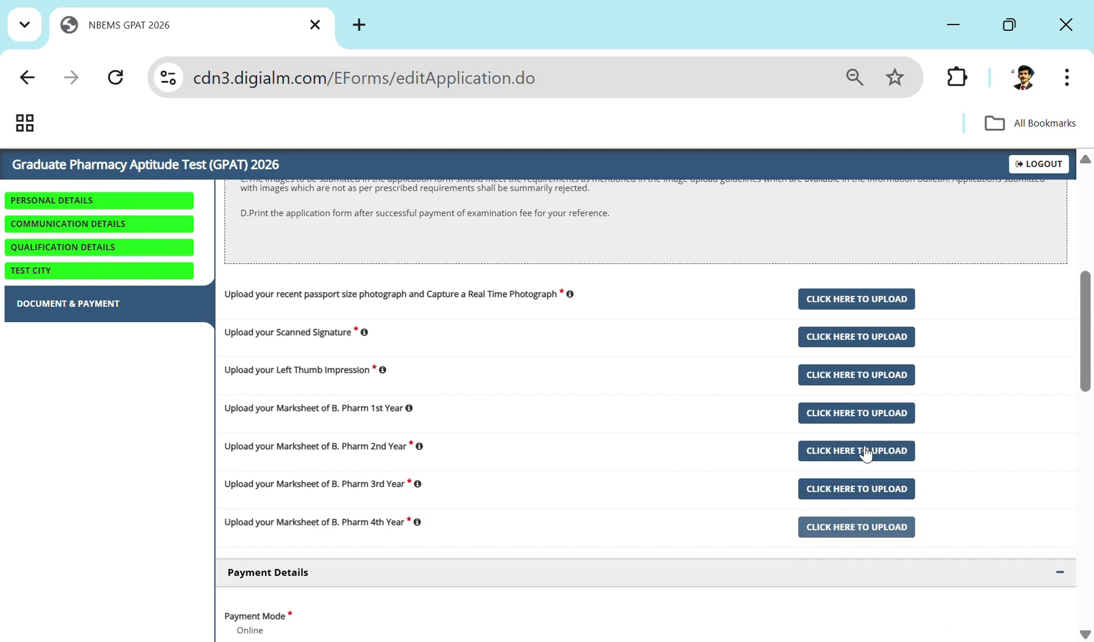